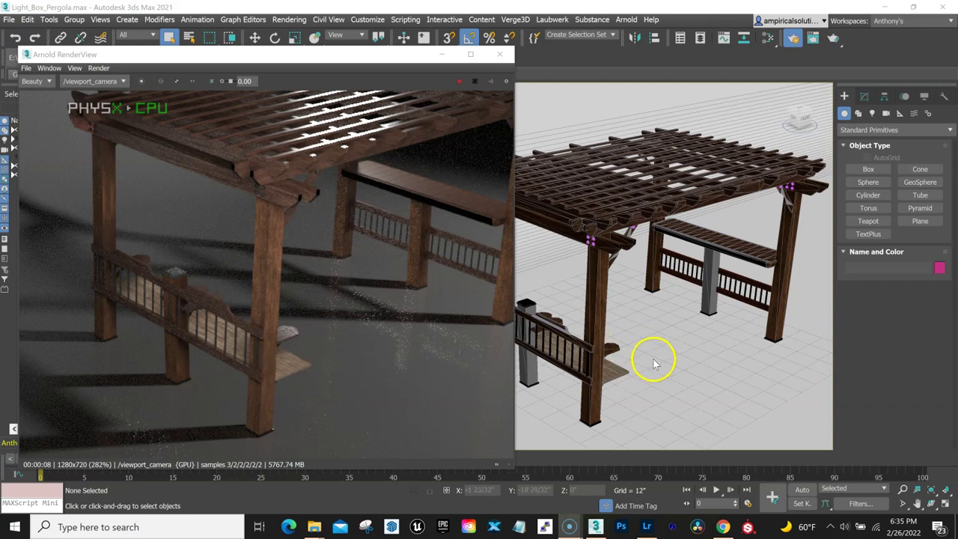
Zoom the Arnold RenderView and orbit the Perspective view around the pergola toward the bench.
scroll(272, 398, up, 2)
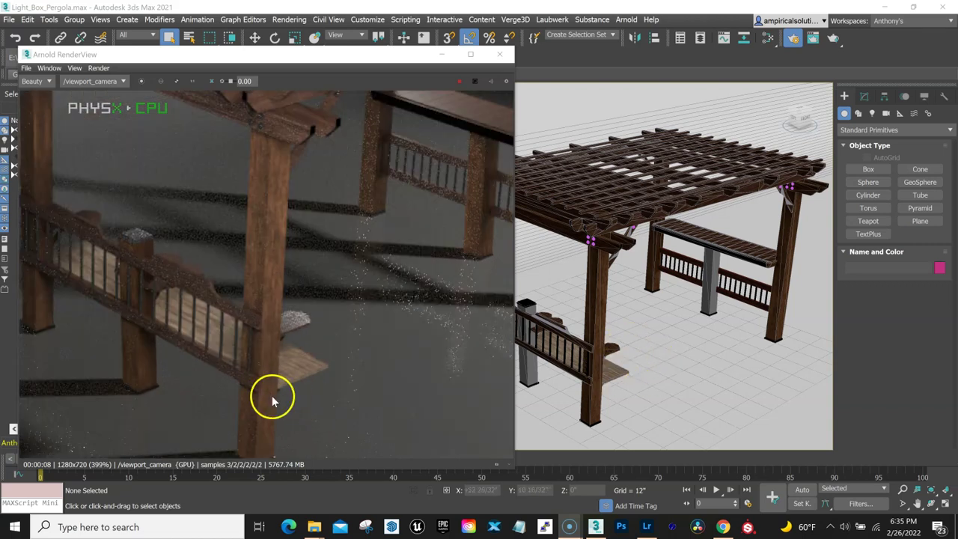
scroll(273, 391, down, 3)
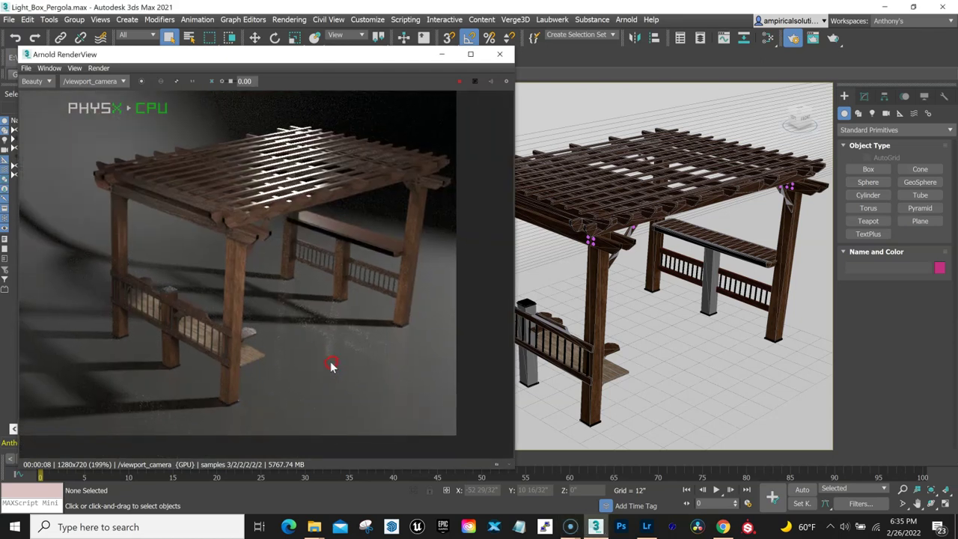
mouse_move(637, 375)
alt+middle_down()
mouse_move(693, 381)
mouse_move(665, 402)
alt+middle_up()
scroll(654, 396, up, 4)
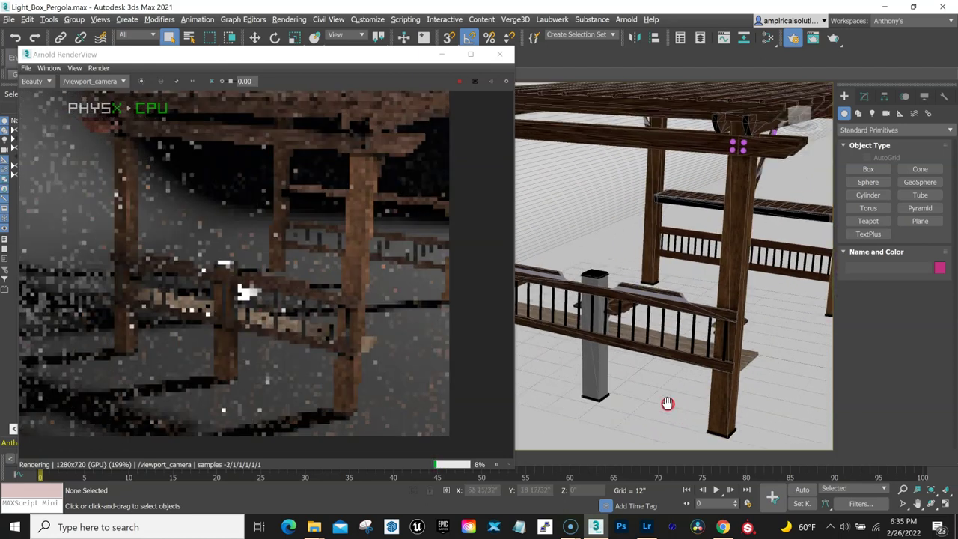
scroll(669, 403, down, 5)
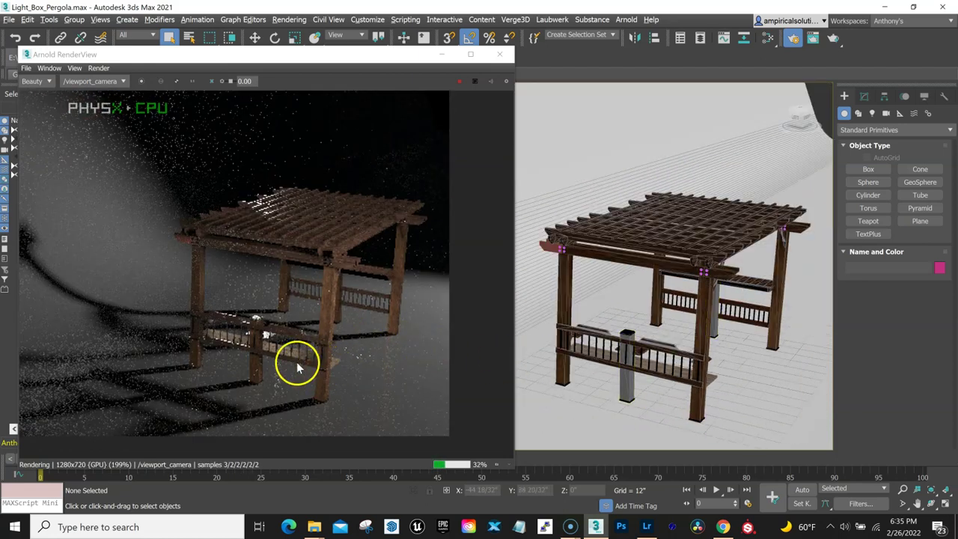
scroll(670, 374, up, 3)
scroll(625, 374, up, 3)
Pan and zoom the viewport to frame the railing, a post and the pergola legs close-up.
middle_drag(624, 374, 659, 374)
scroll(660, 374, down, 2)
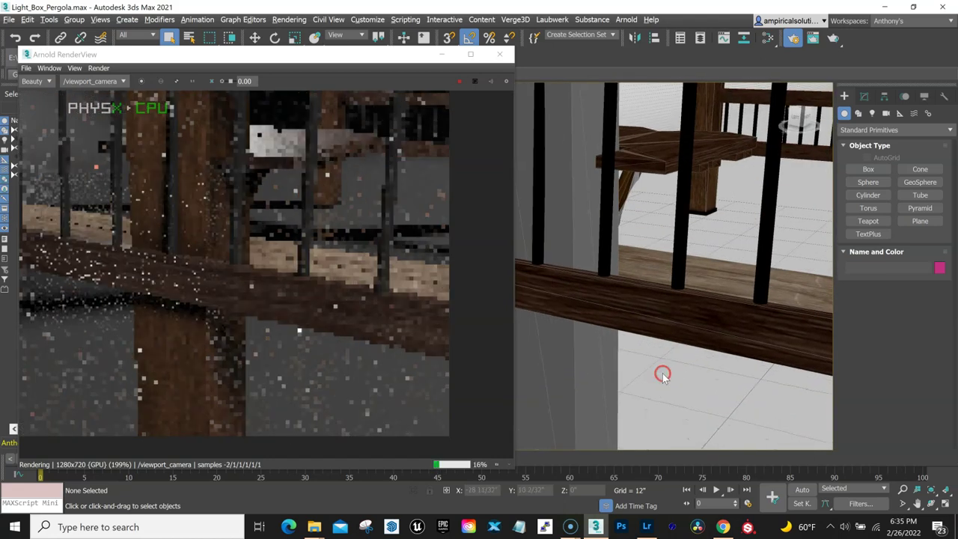
scroll(675, 378, down, 3)
mouse_move(684, 406)
middle_down()
mouse_move(695, 384)
mouse_move(686, 385)
middle_up()
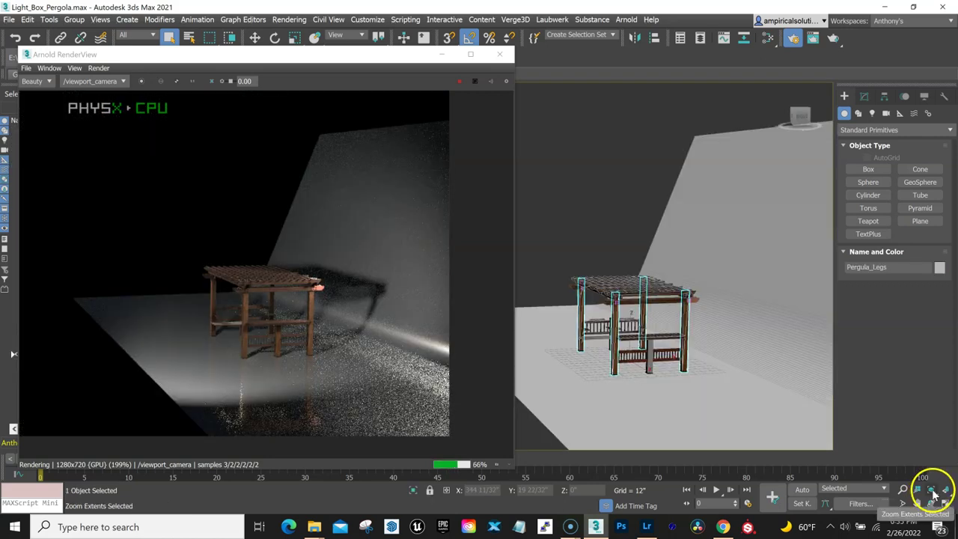
scroll(796, 417, up, 4)
mouse_move(680, 387)
middle_down()
mouse_move(668, 381)
mouse_move(674, 387)
middle_up()
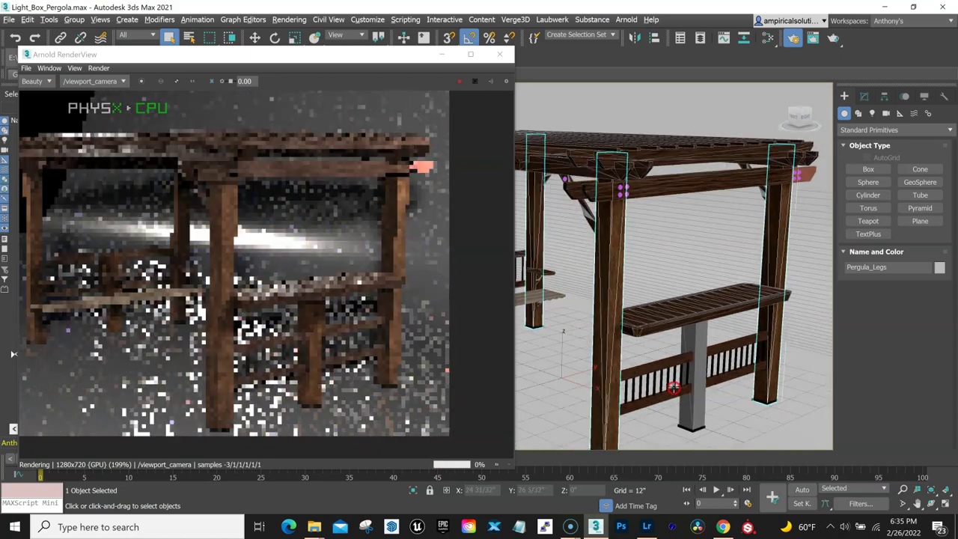
scroll(732, 382, up, 3)
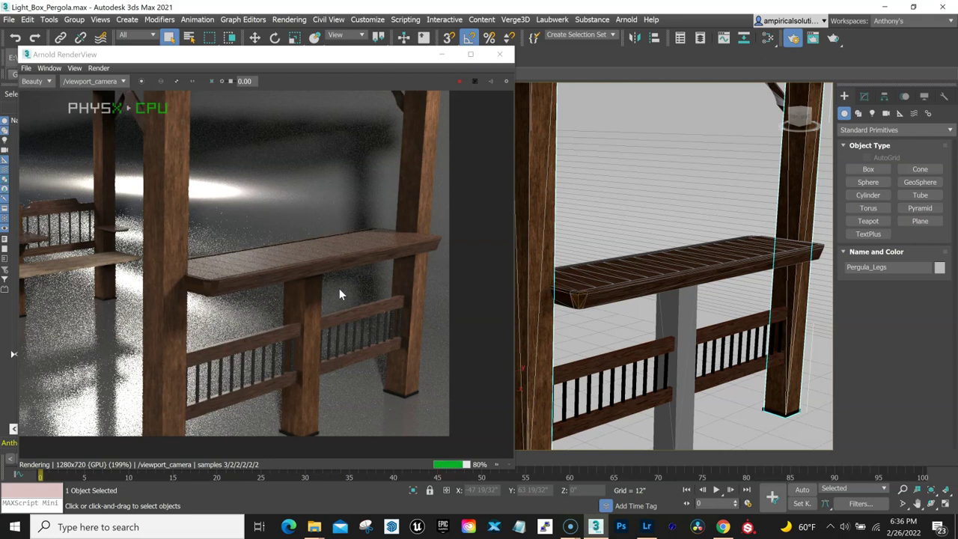
Orbit above the table-top planks, deselect, and frame the plank bench top in the render preview.
click(614, 278)
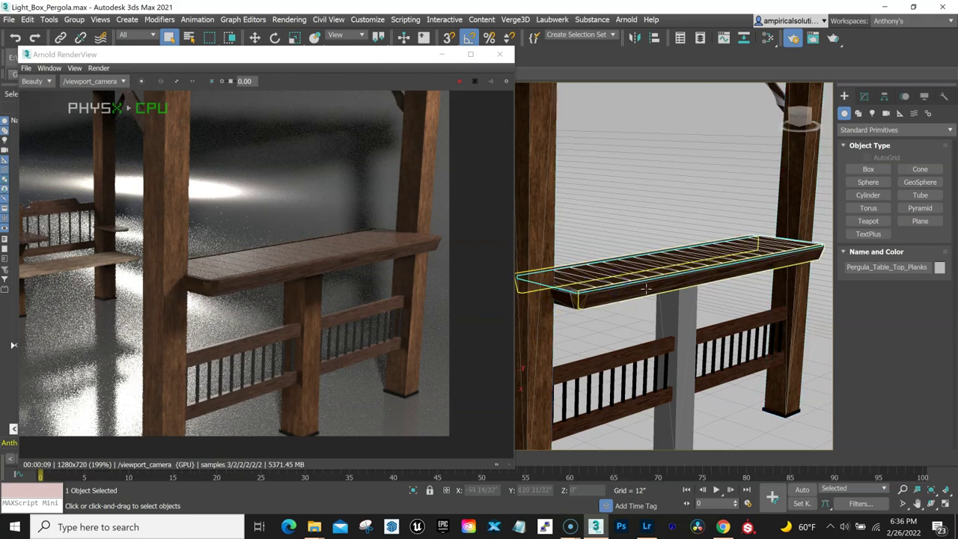
alt+middle_drag(653, 283, 610, 319)
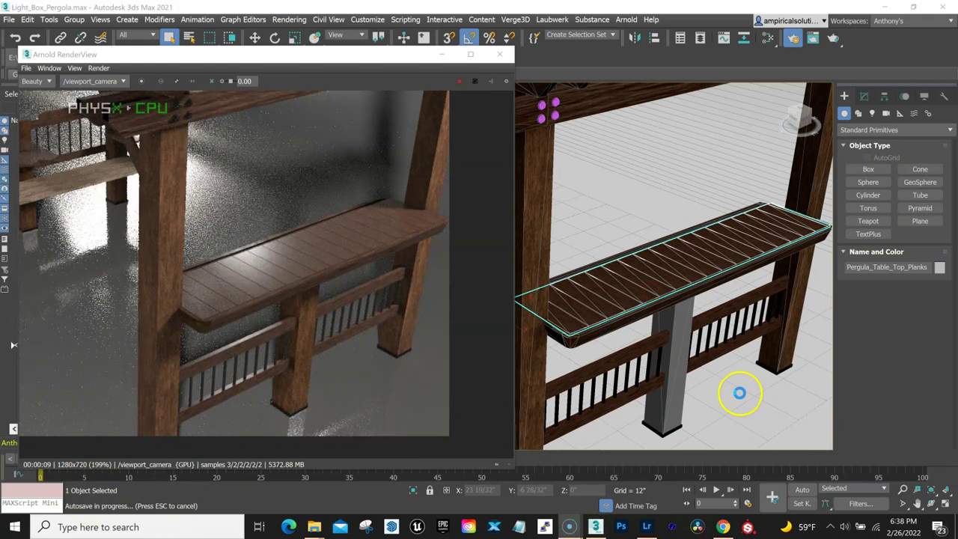
click(739, 393)
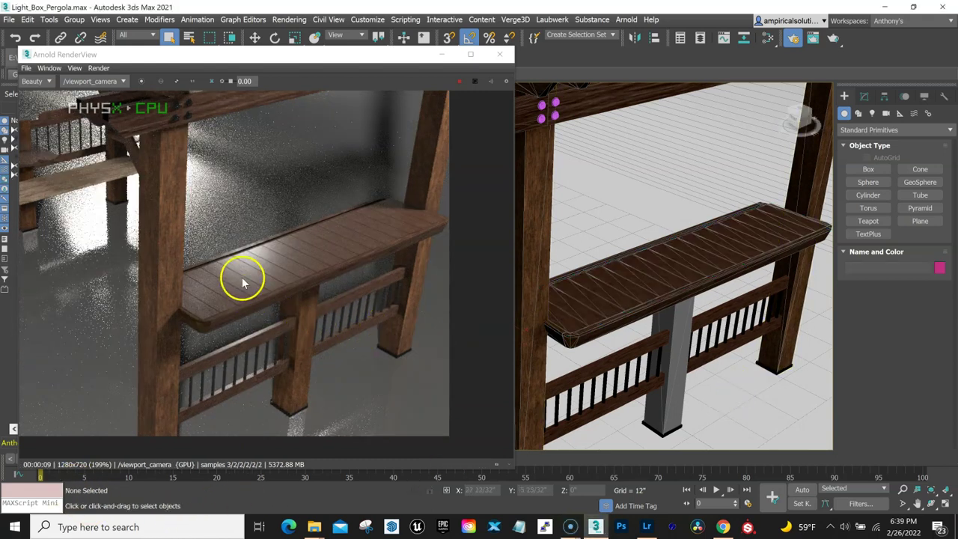
scroll(311, 313, up, 1)
scroll(289, 304, up, 2)
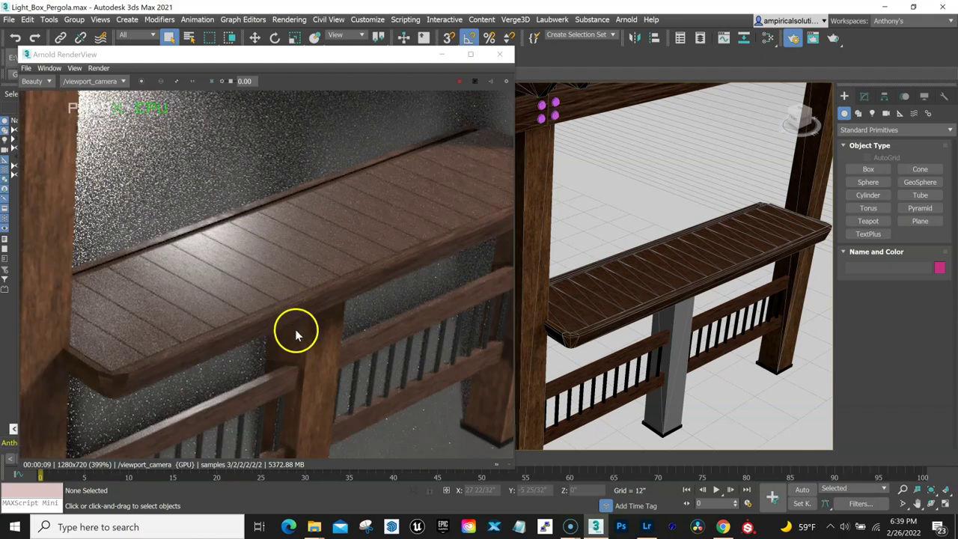
middle_drag(295, 332, 316, 277)
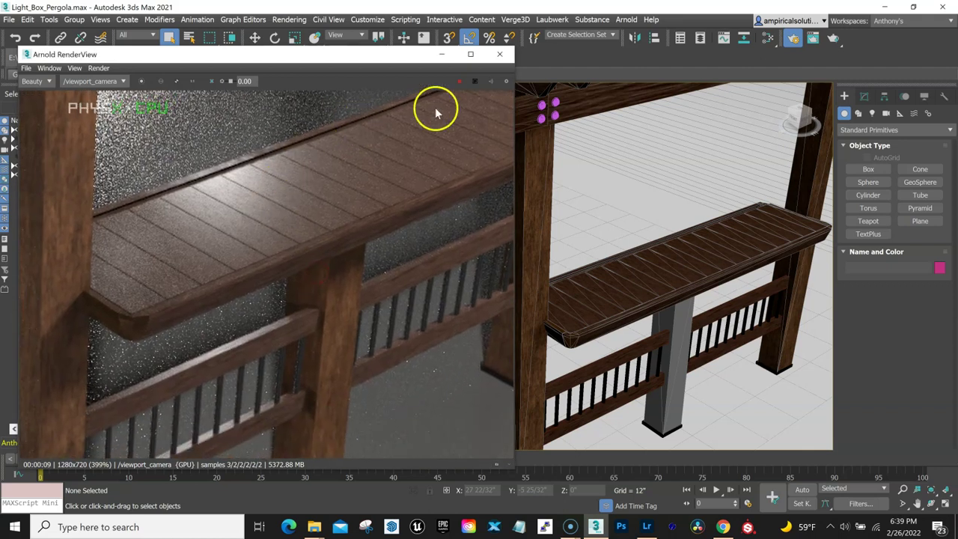
click(508, 84)
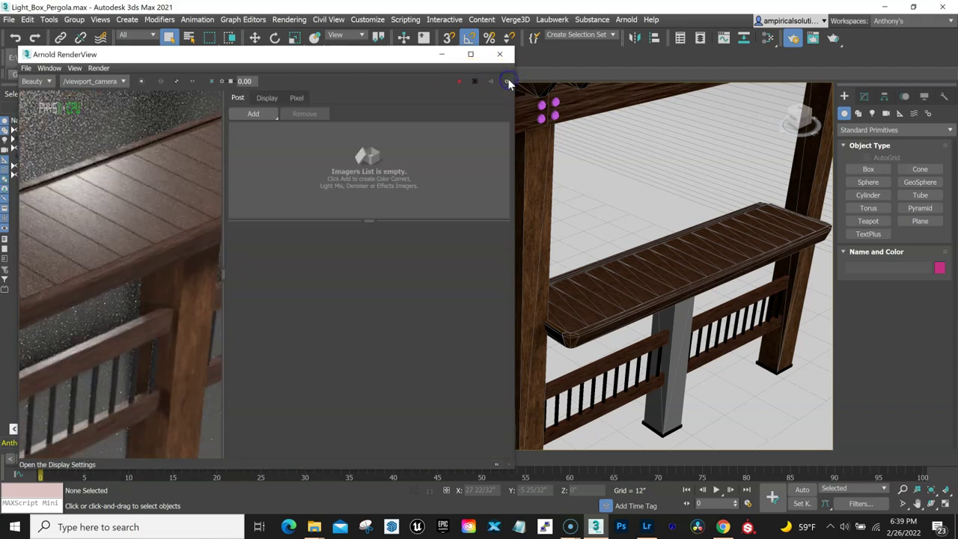
click(270, 99)
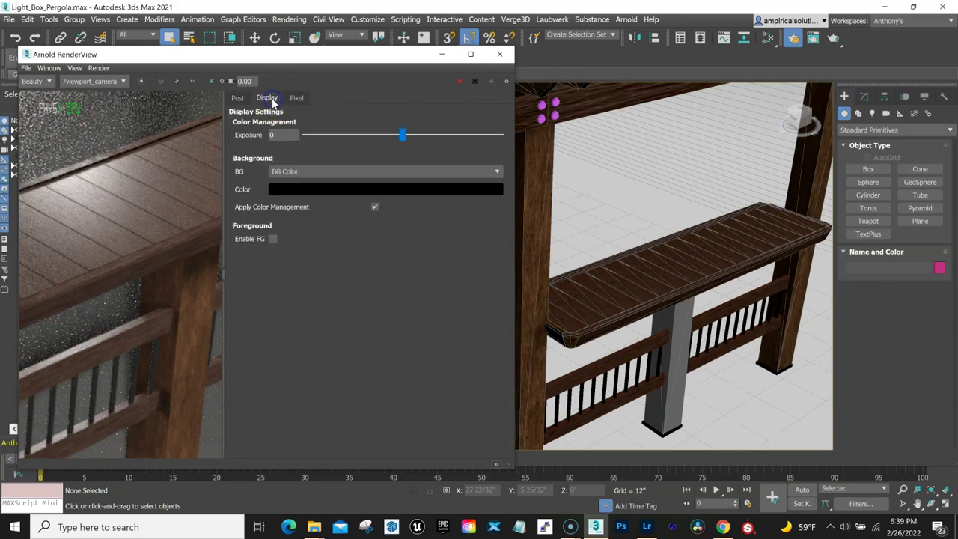
click(297, 98)
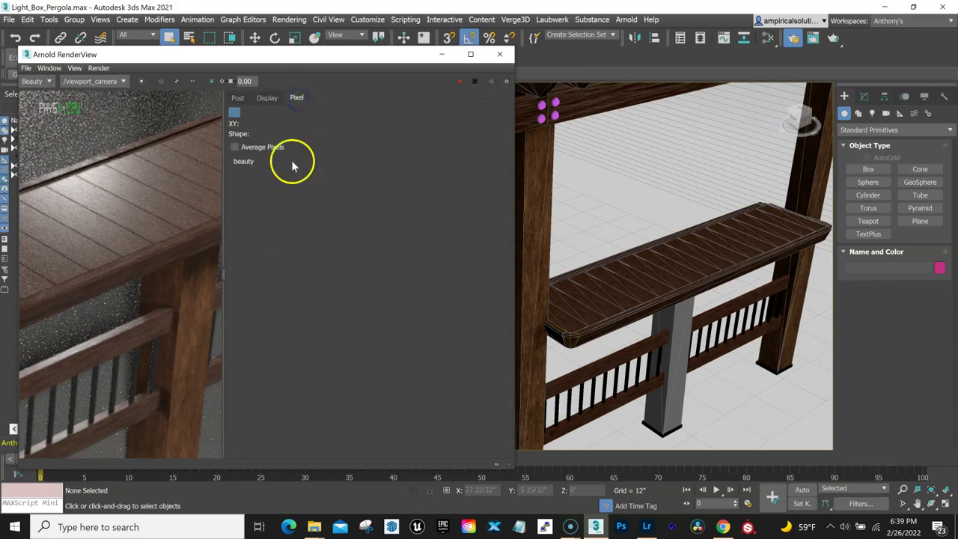
click(238, 98)
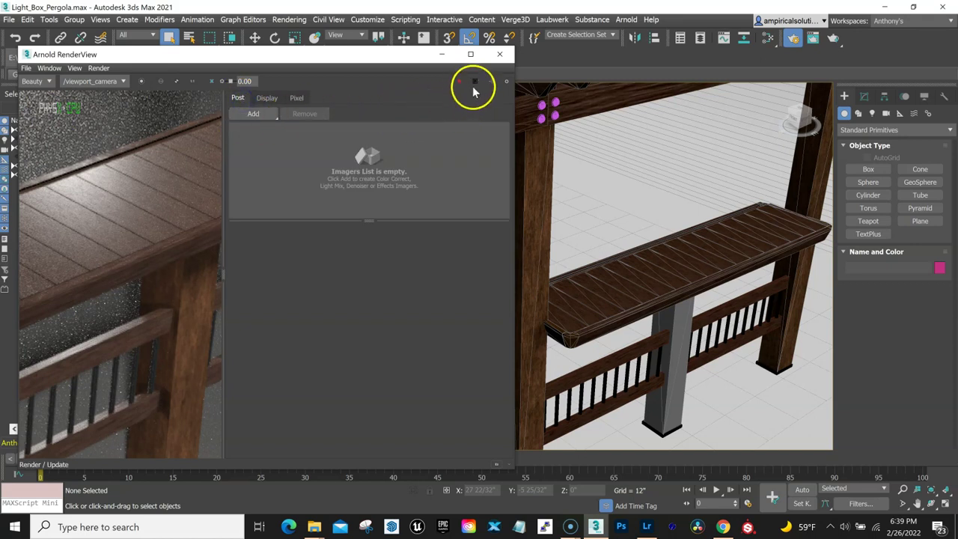
click(503, 81)
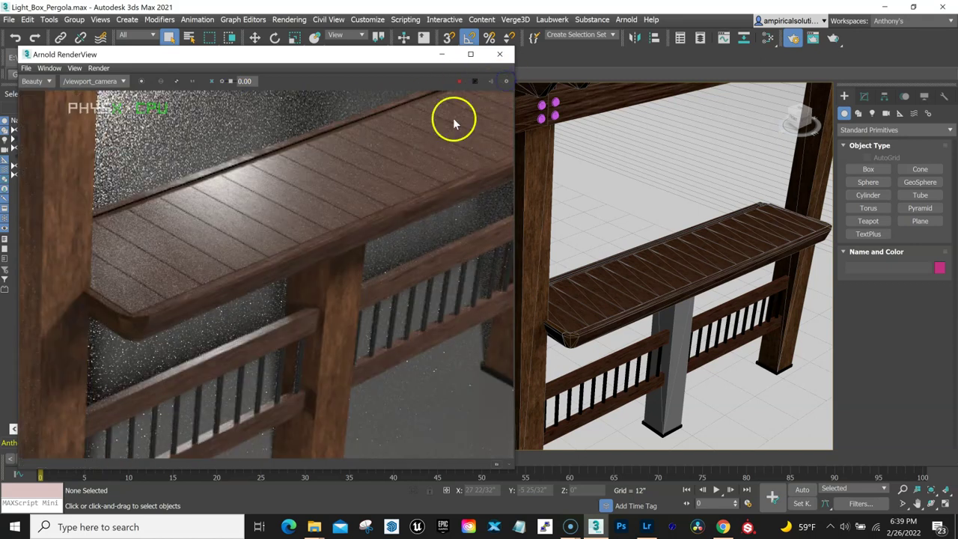
Orbit the viewport to a front view of the bench and zoom the render preview in.
scroll(360, 274, down, 2)
scroll(368, 266, down, 1)
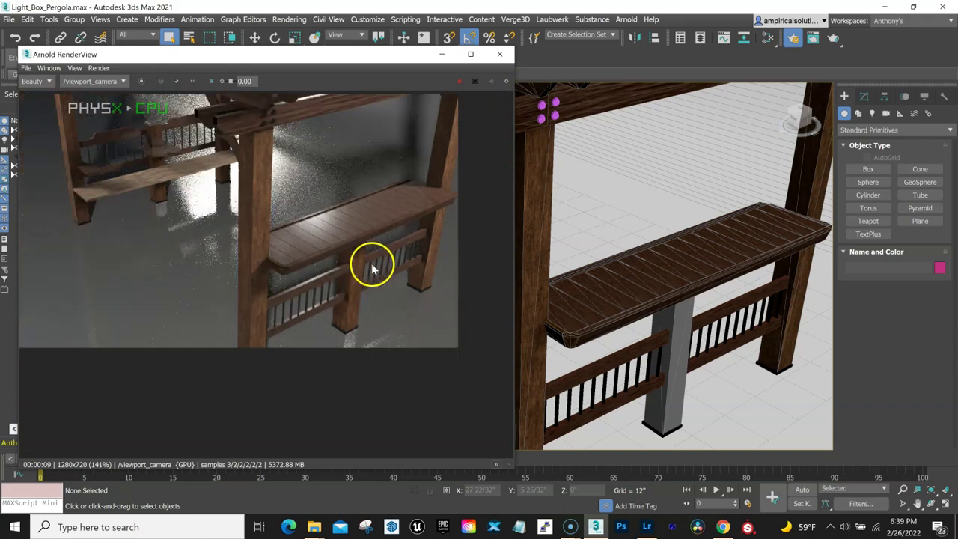
scroll(688, 348, up, 2)
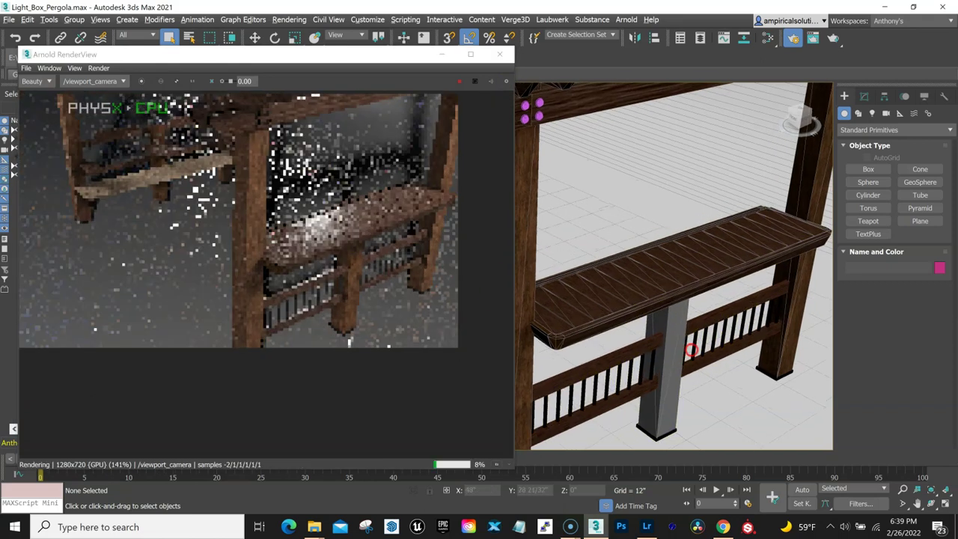
scroll(689, 348, down, 1)
scroll(753, 352, down, 3)
scroll(624, 295, up, 1)
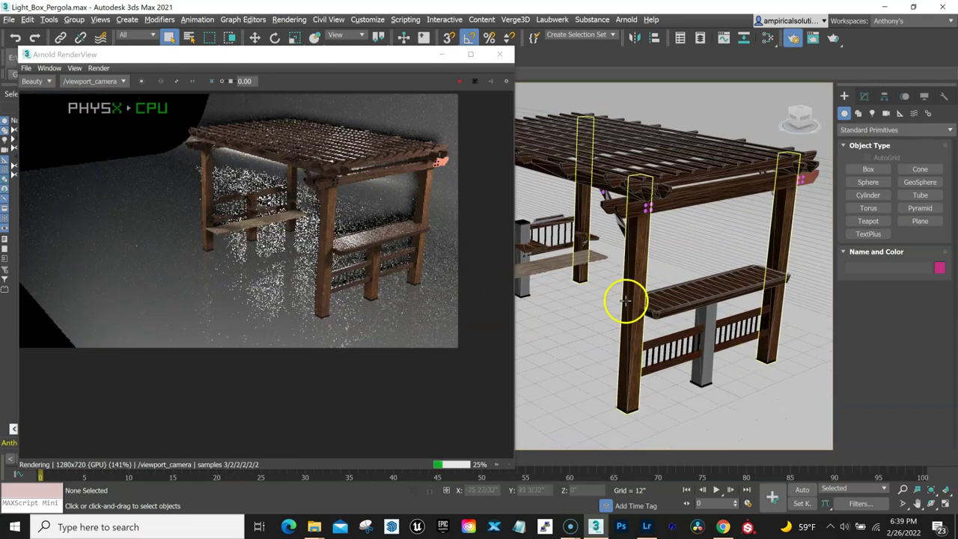
scroll(661, 313, up, 2)
alt+middle_drag(599, 306, 640, 300)
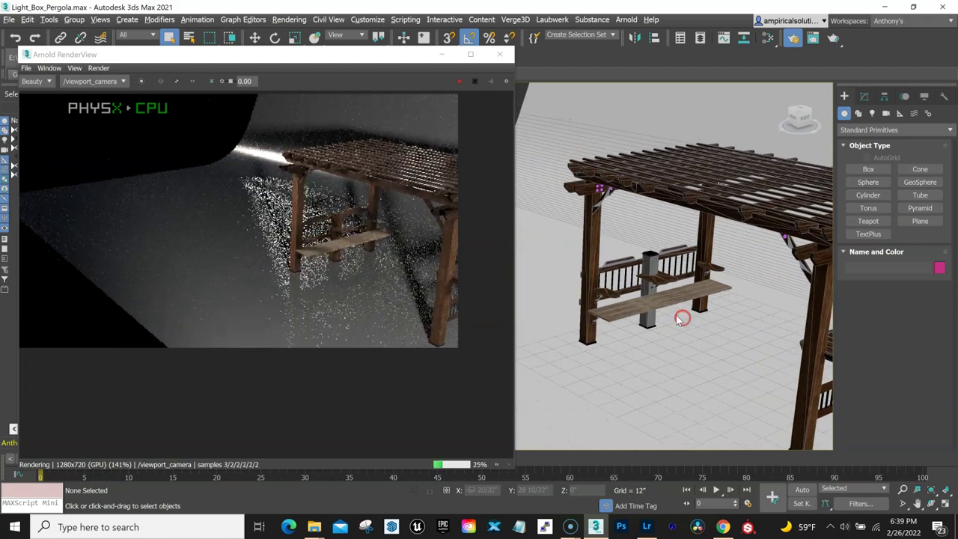
scroll(640, 299, up, 2)
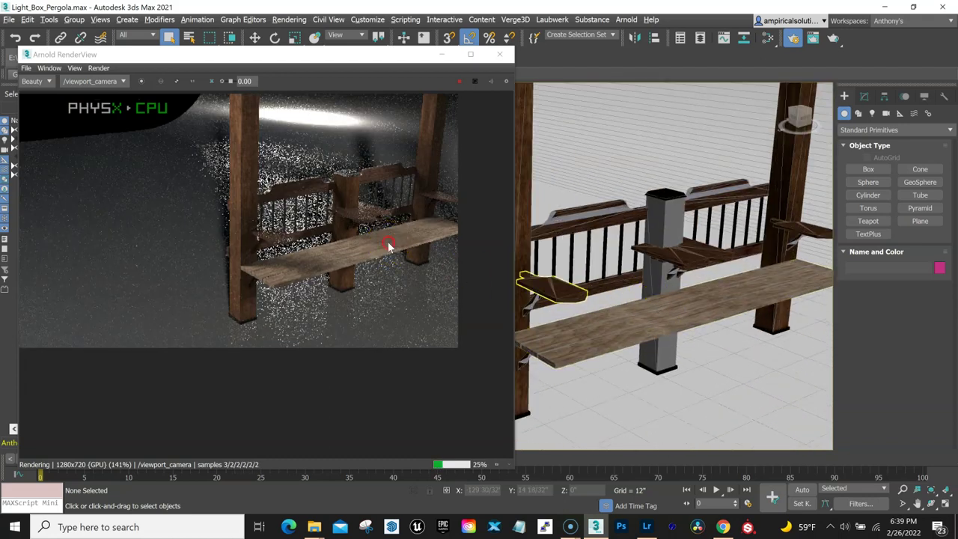
scroll(285, 256, up, 2)
drag(277, 254, 300, 264)
scroll(291, 265, up, 2)
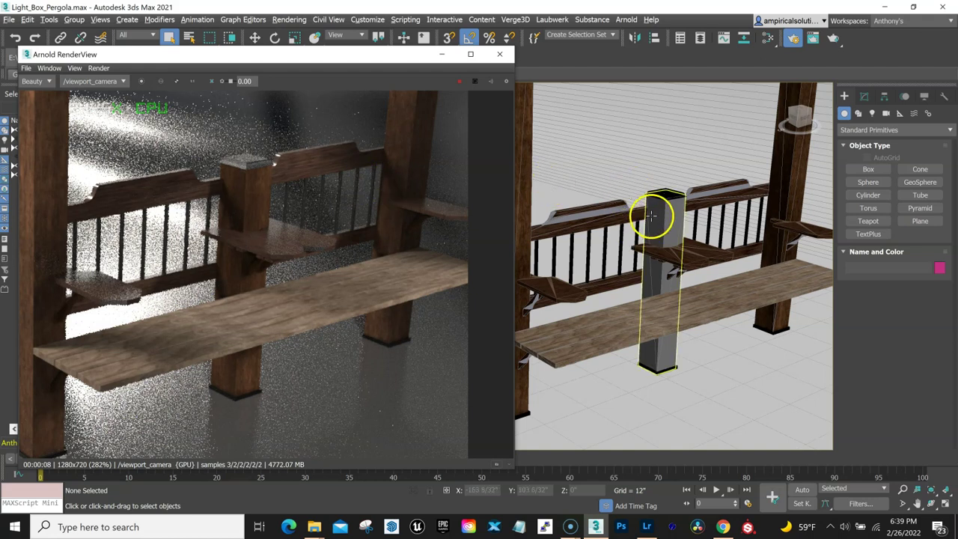
Close Render Setup and move the Arnold RenderView window to the right side.
drag(399, 56, 383, 131)
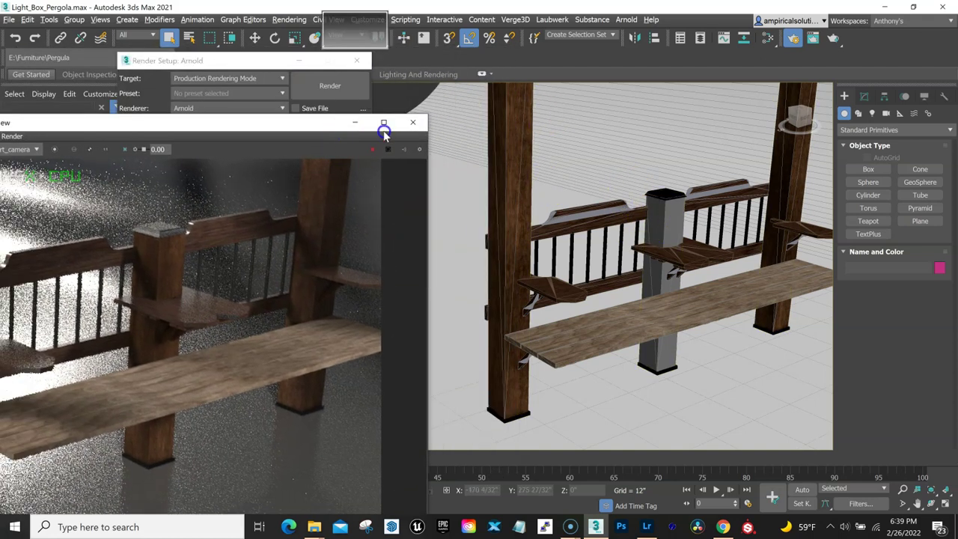
click(356, 59)
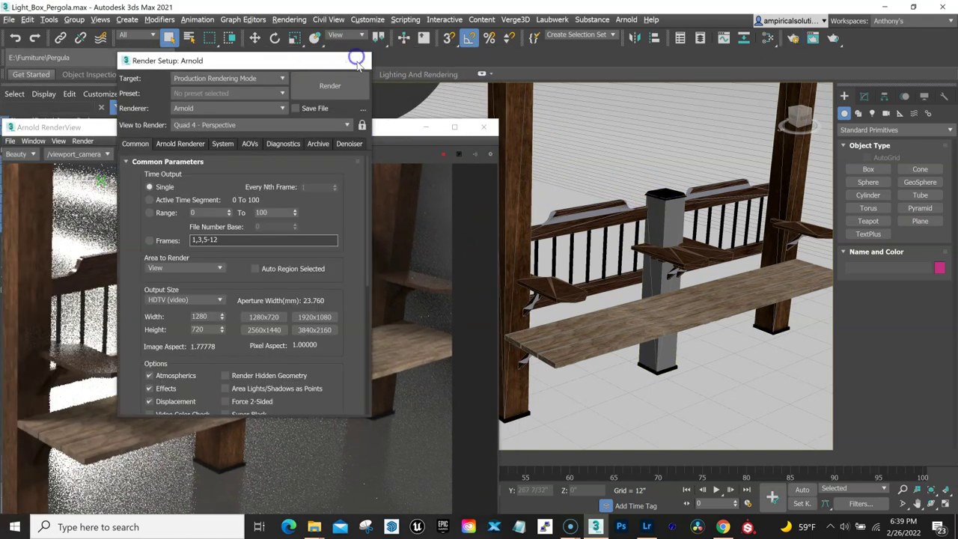
click(356, 60)
drag(366, 130, 747, 126)
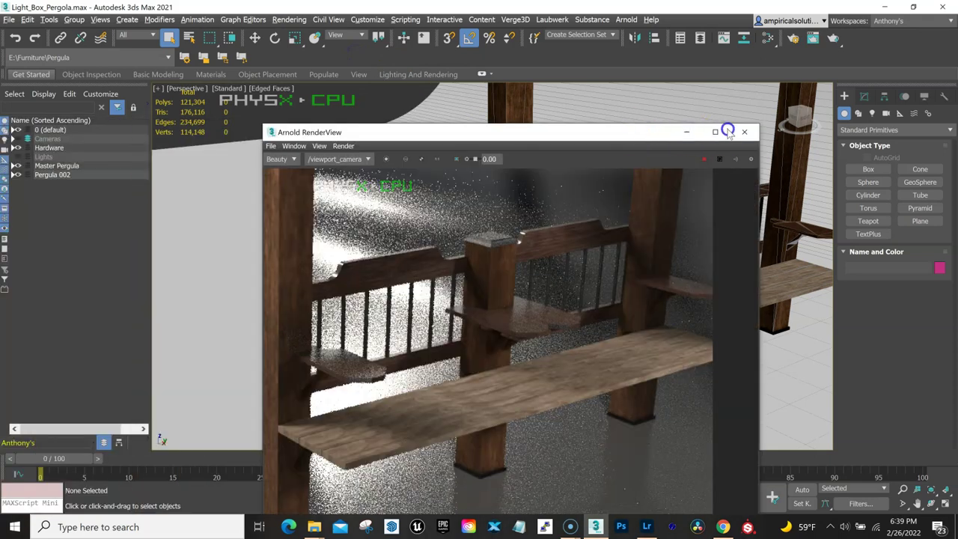
Switch the viewport to Default Shading at High Quality and move the RenderView to the top-left.
click(274, 90)
click(285, 203)
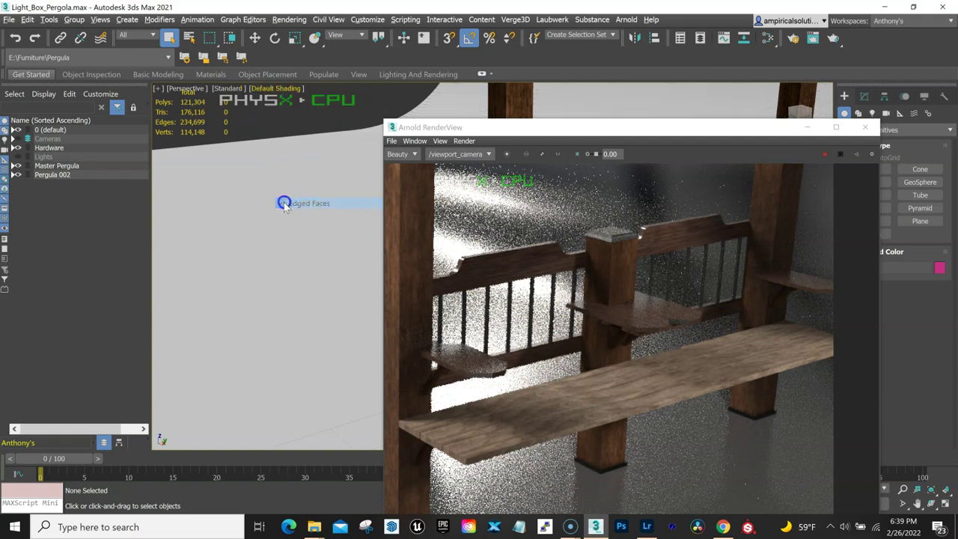
click(233, 89)
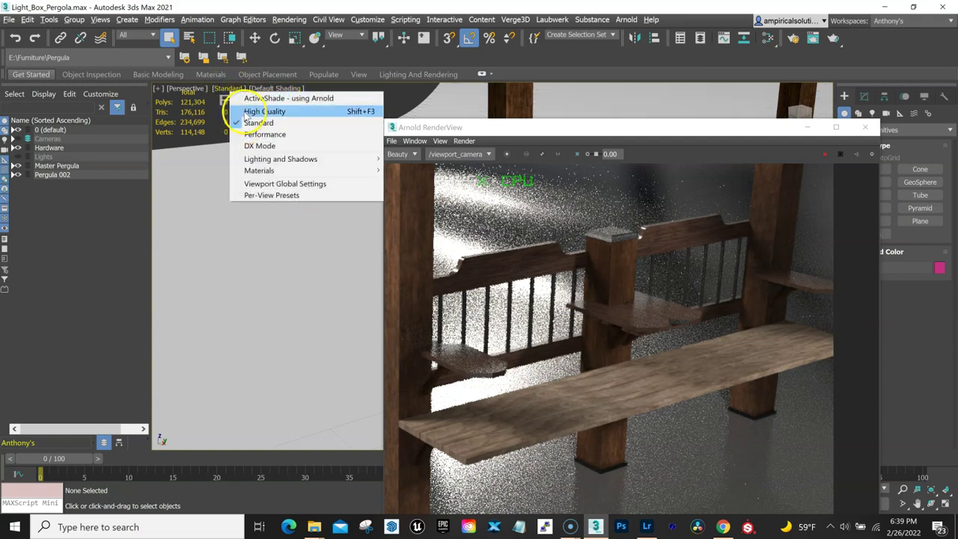
click(245, 113)
click(620, 142)
drag(636, 131, 257, 55)
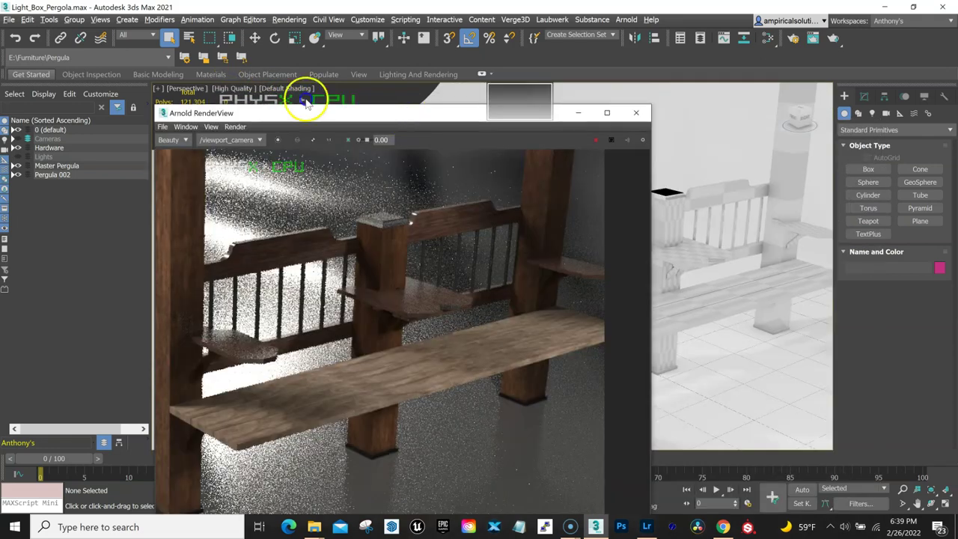
click(626, 258)
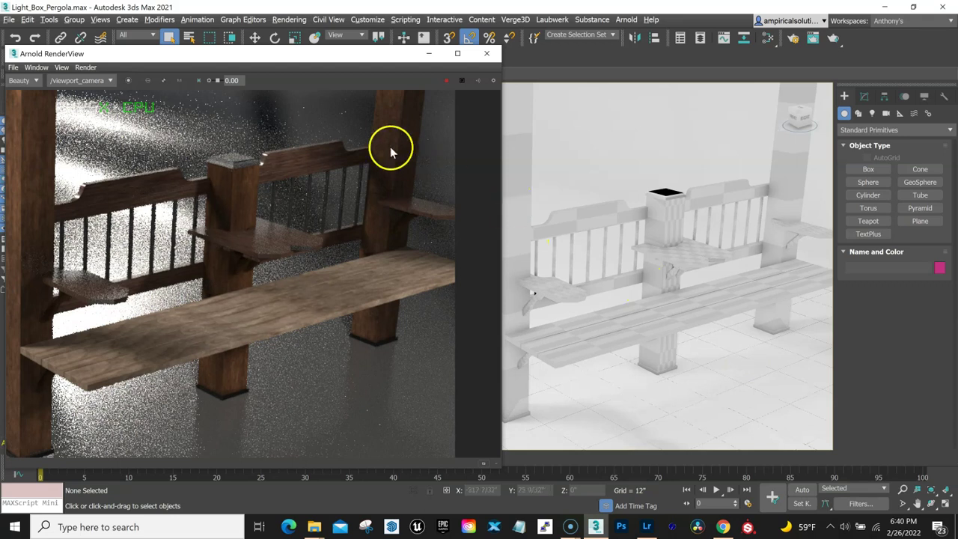
Switch the viewport to Standard textured shading and reposition the RenderView window.
drag(369, 53, 376, 171)
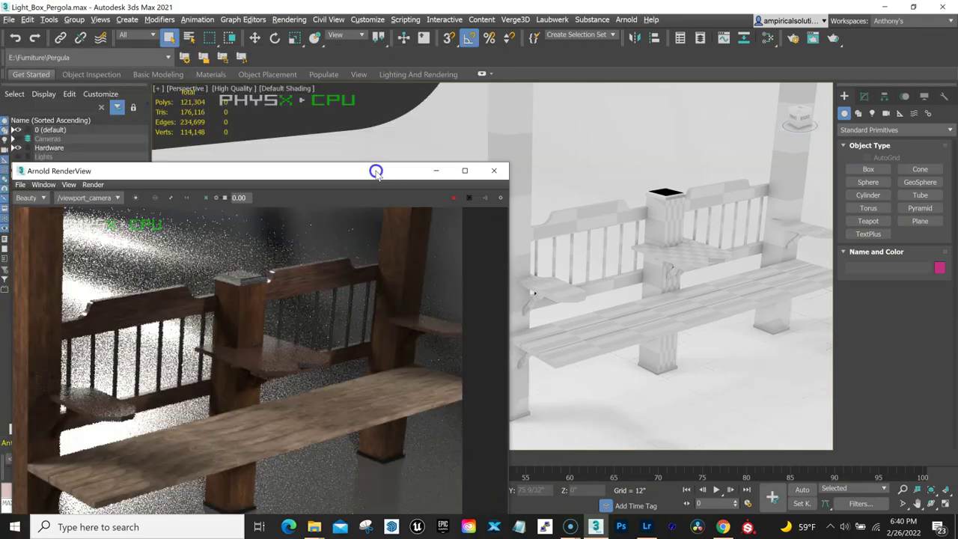
click(241, 89)
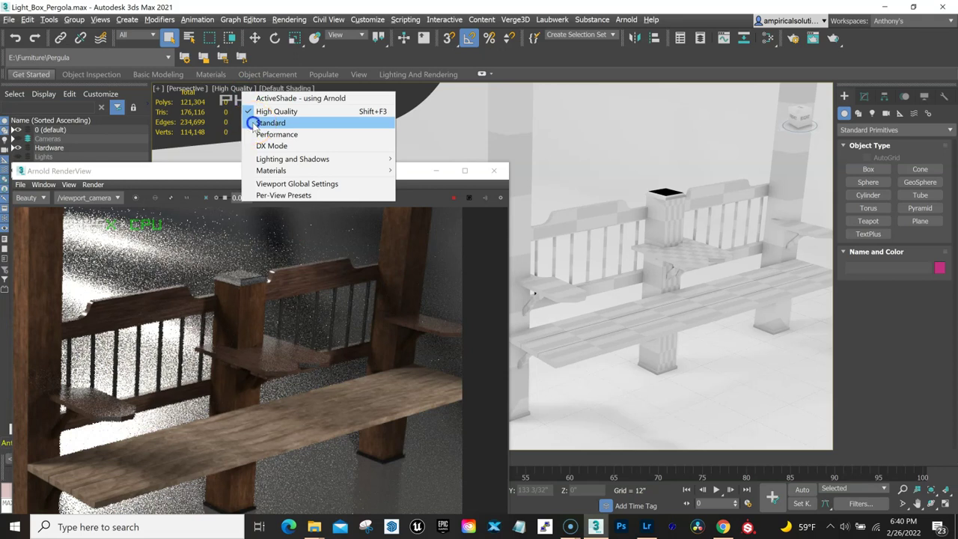
click(252, 124)
drag(308, 173, 322, 161)
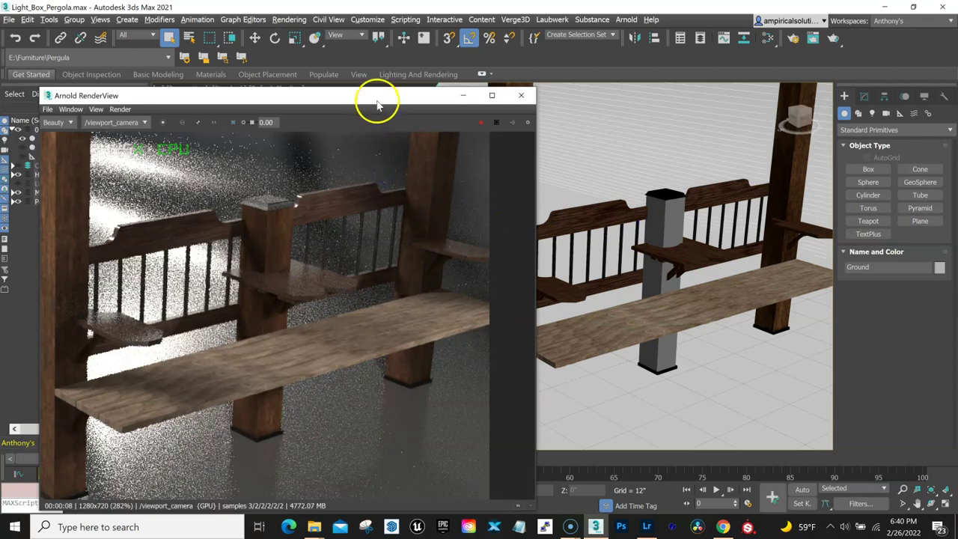
Orbit and zoom around the pergola from new angles while the Arnold preview re-renders.
drag(377, 96, 376, 36)
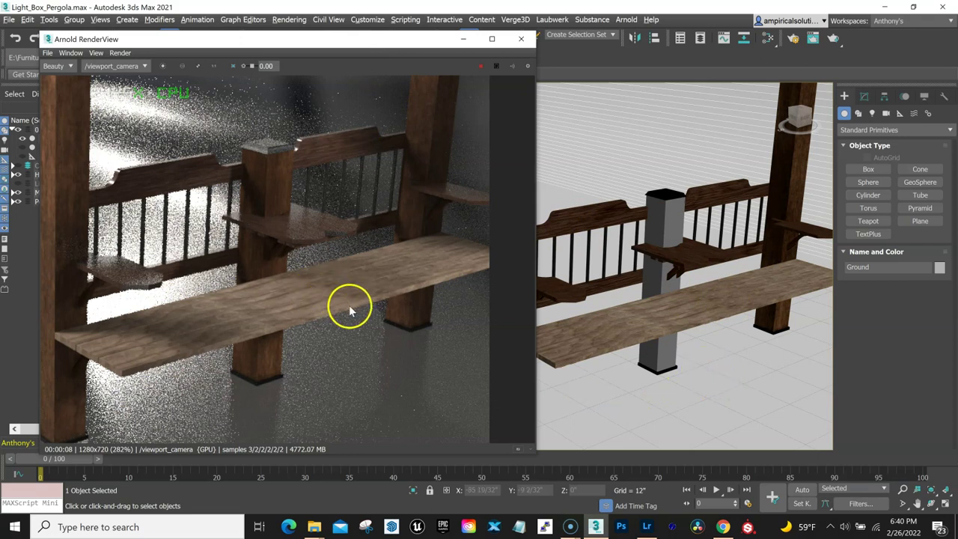
scroll(776, 332, up, 5)
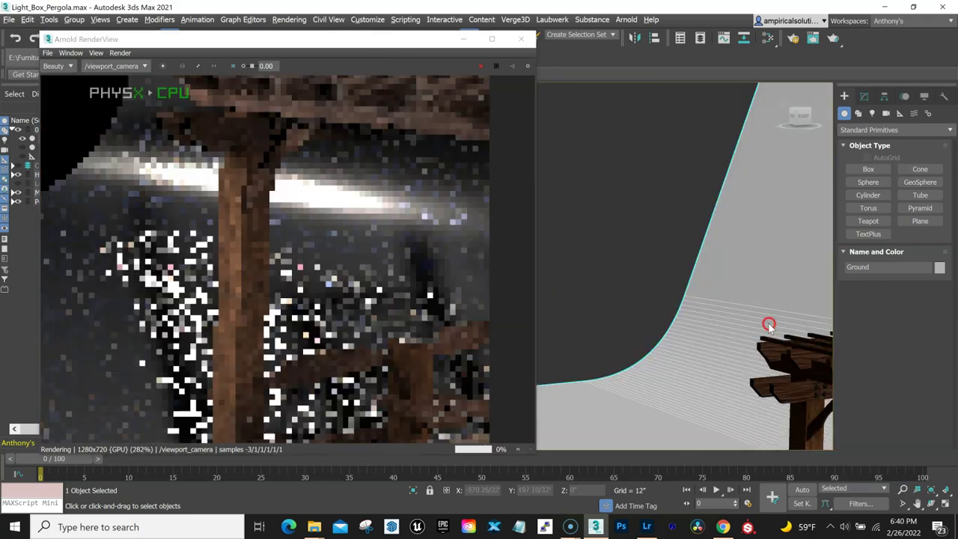
scroll(781, 332, up, 3)
scroll(783, 333, down, 3)
scroll(759, 332, down, 3)
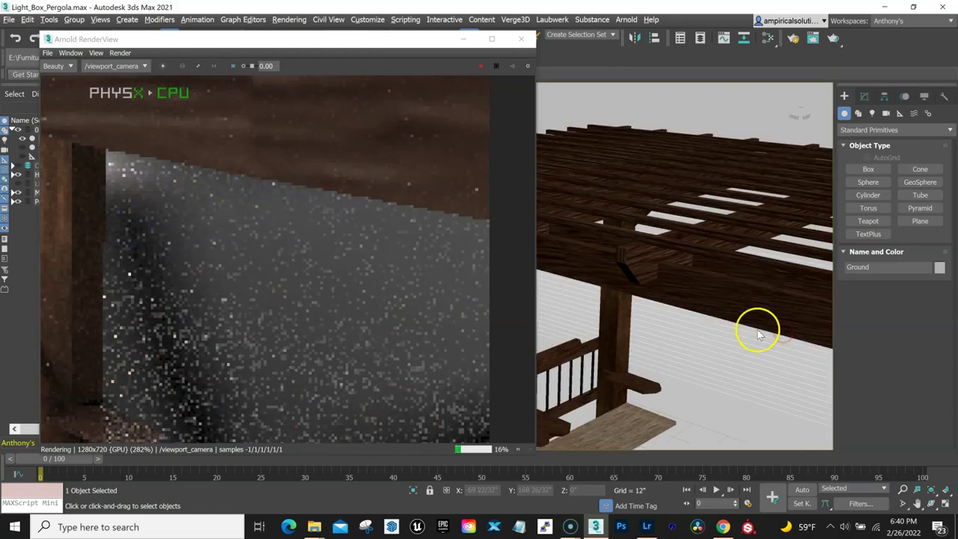
scroll(742, 325, down, 2)
middle_drag(742, 325, 728, 320)
scroll(728, 321, up, 2)
middle_drag(554, 299, 629, 299)
scroll(629, 299, down, 3)
mouse_move(701, 295)
alt+middle_down()
mouse_move(670, 315)
mouse_move(693, 295)
alt+middle_up()
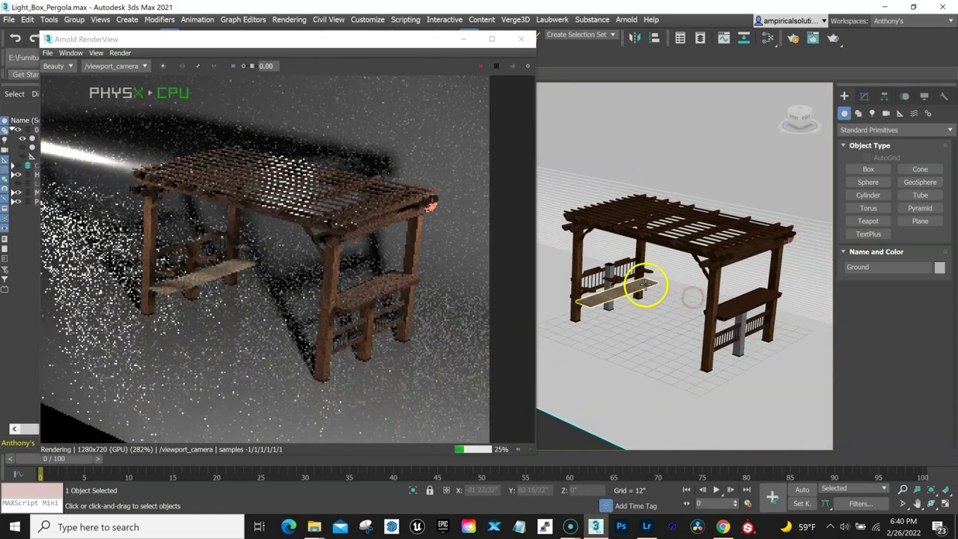
scroll(659, 292, up, 3)
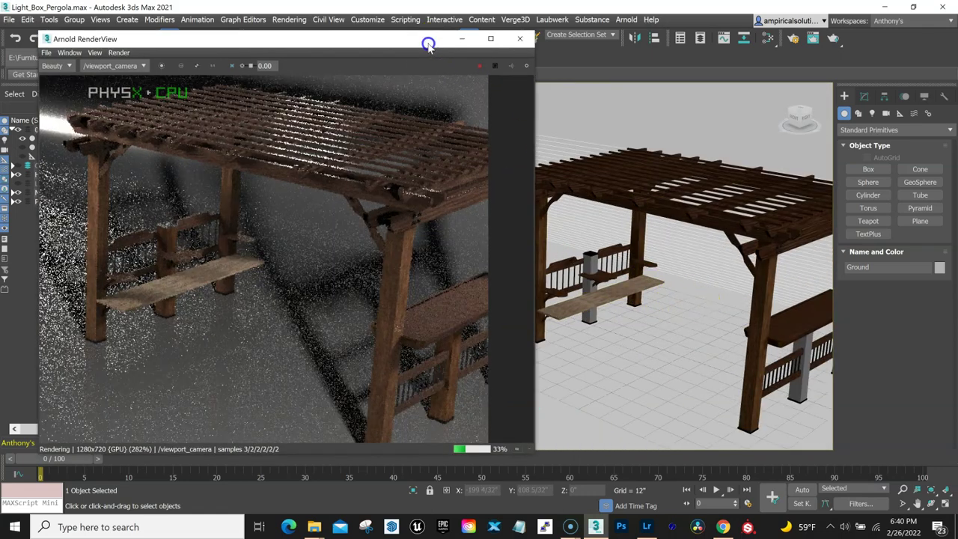
drag(427, 38, 408, 37)
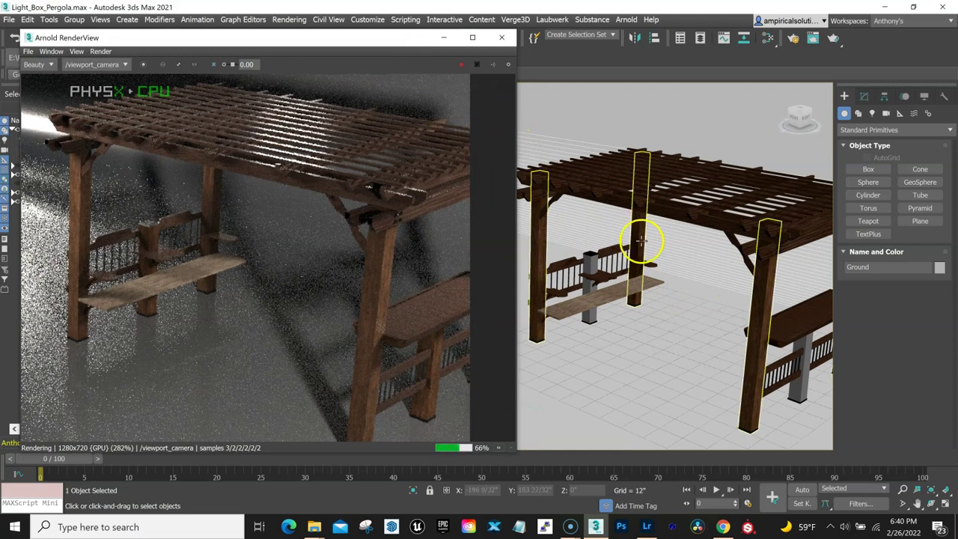
alt+middle_drag(669, 250, 631, 238)
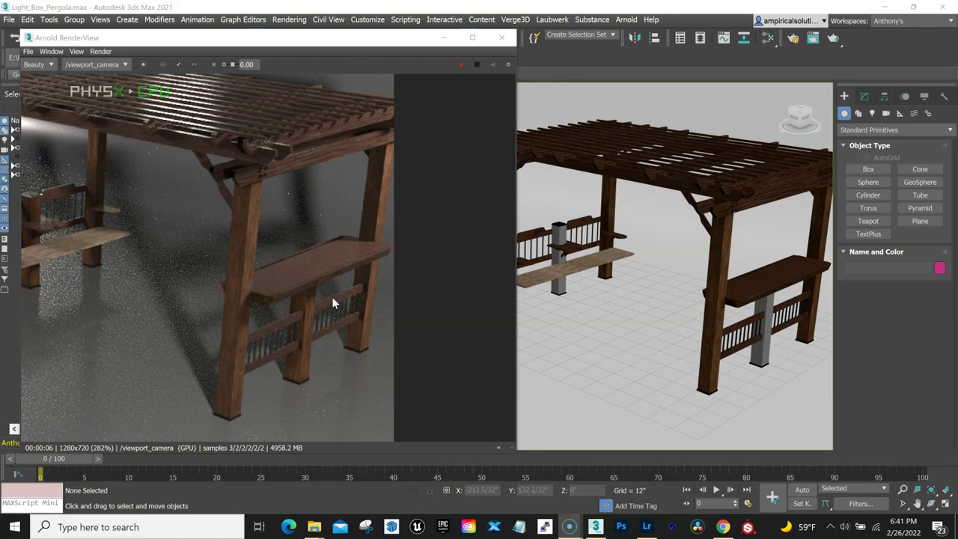
drag(350, 38, 362, 43)
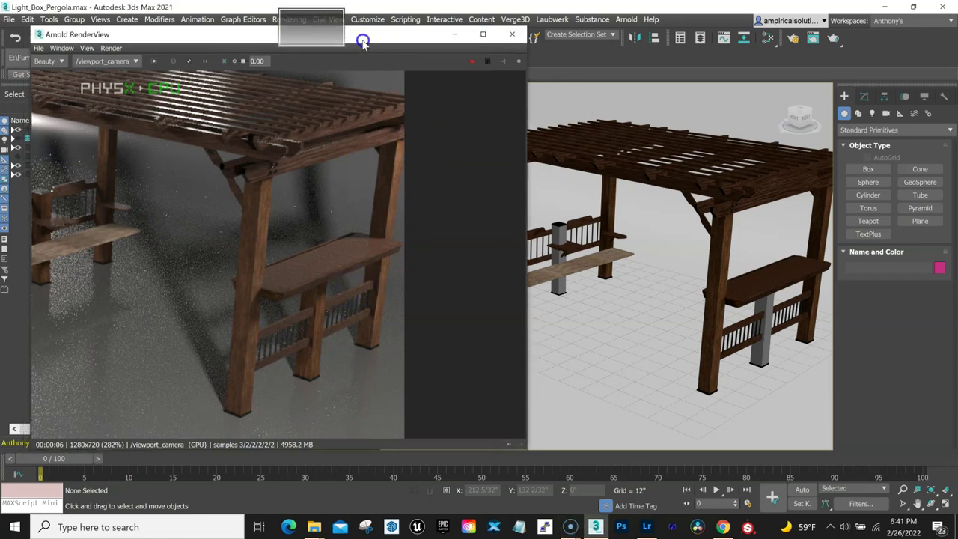
Deselect everything, open the Slate Material Editor with M, and pan to another material network.
drag(601, 242, 633, 278)
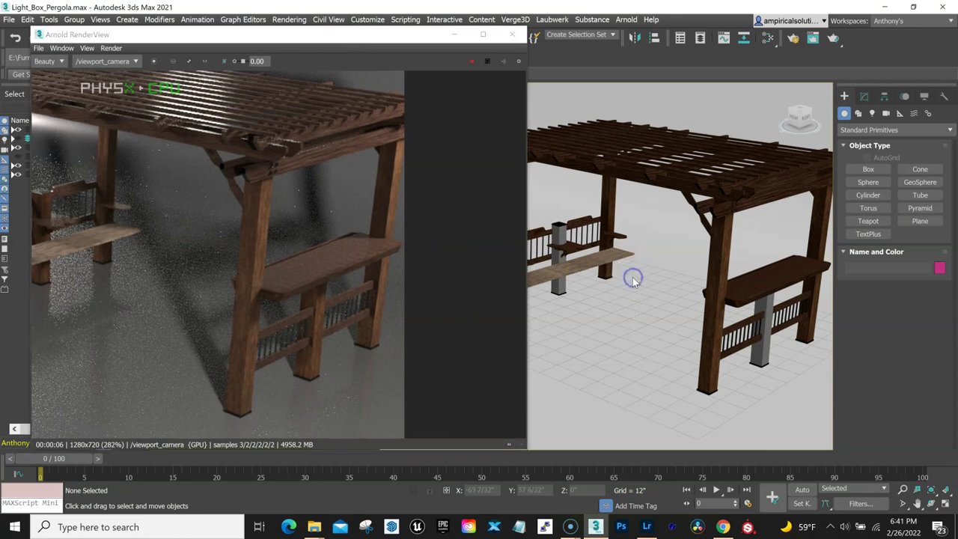
key(m)
mouse_move(293, 152)
middle_down()
mouse_move(199, 246)
mouse_move(229, 248)
mouse_move(218, 241)
middle_up()
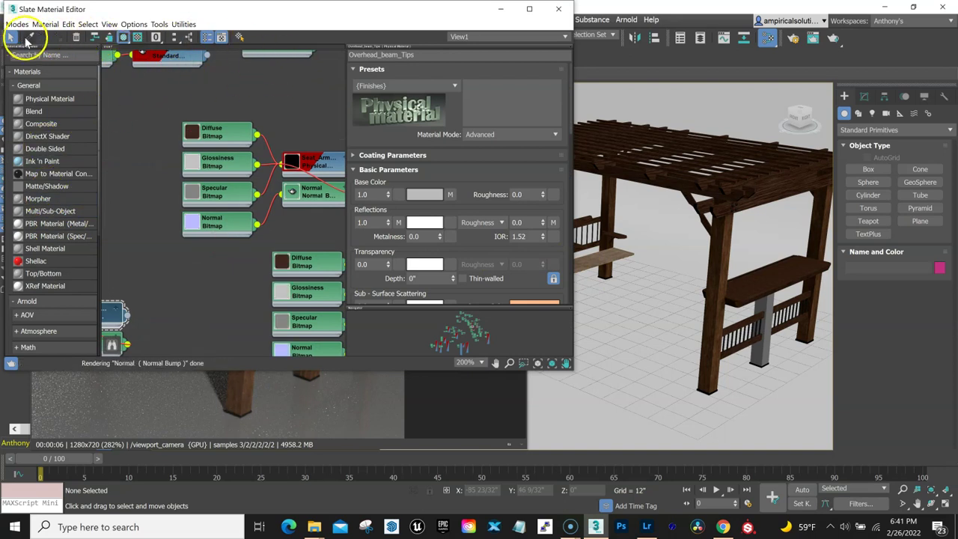
Eyedrop the Pergula_Leg_Middle material from the middle post and open its Diffuse bitmap node.
click(598, 183)
click(734, 230)
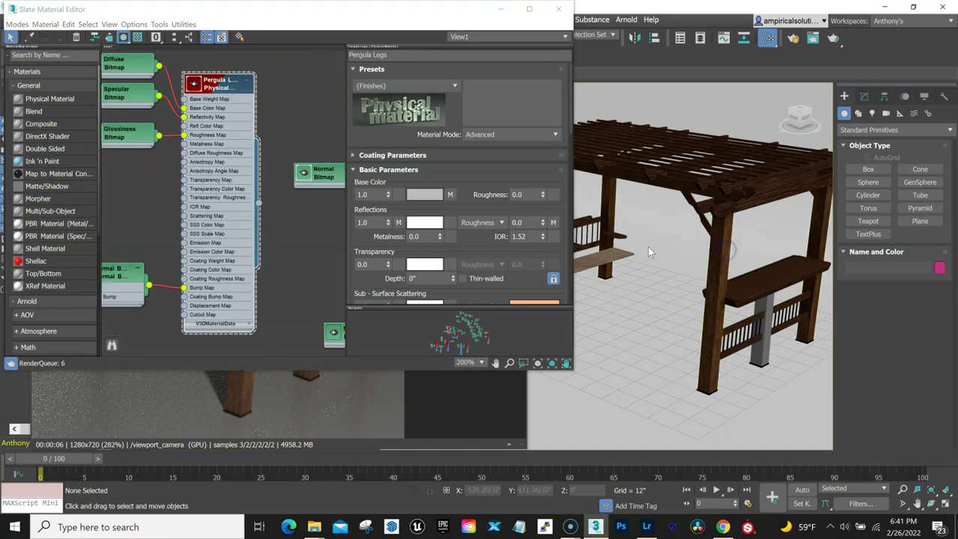
middle_drag(220, 118, 275, 152)
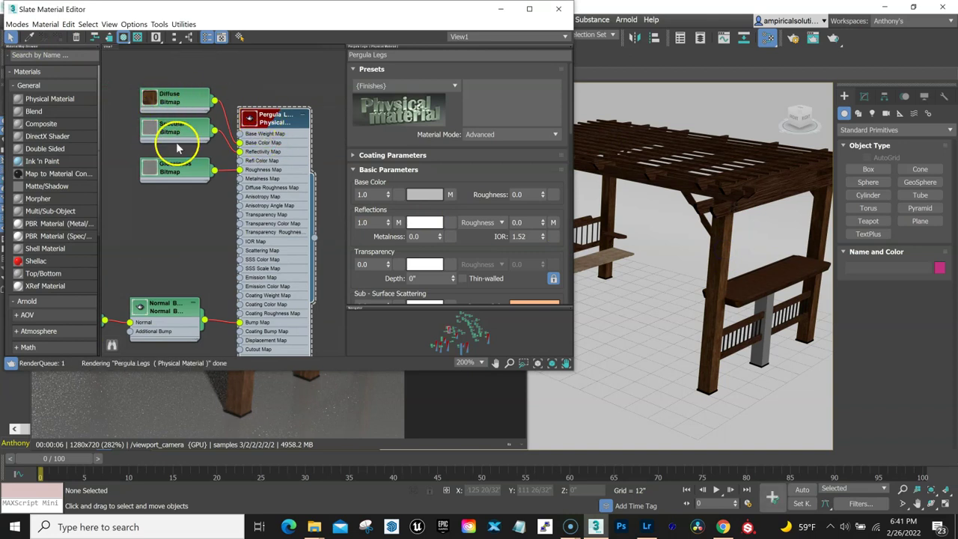
click(29, 37)
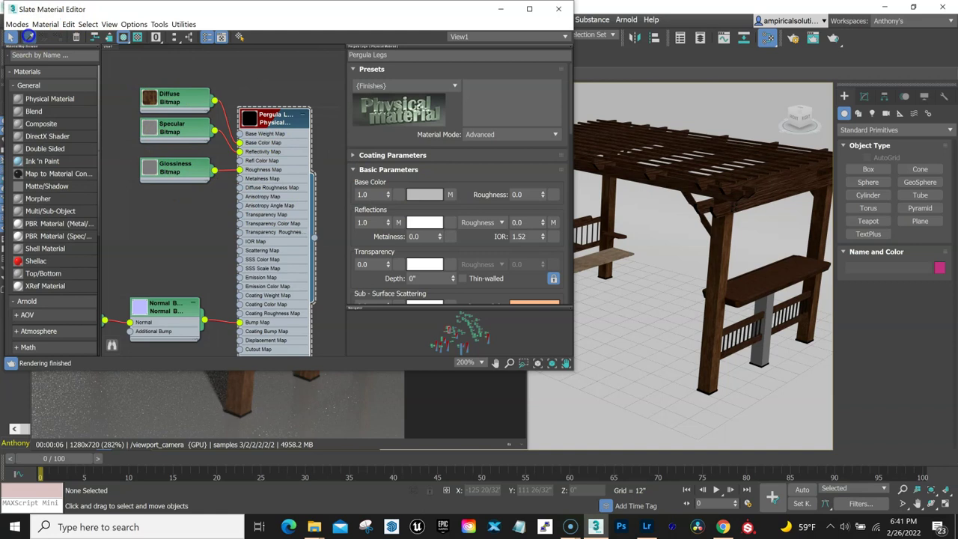
click(764, 354)
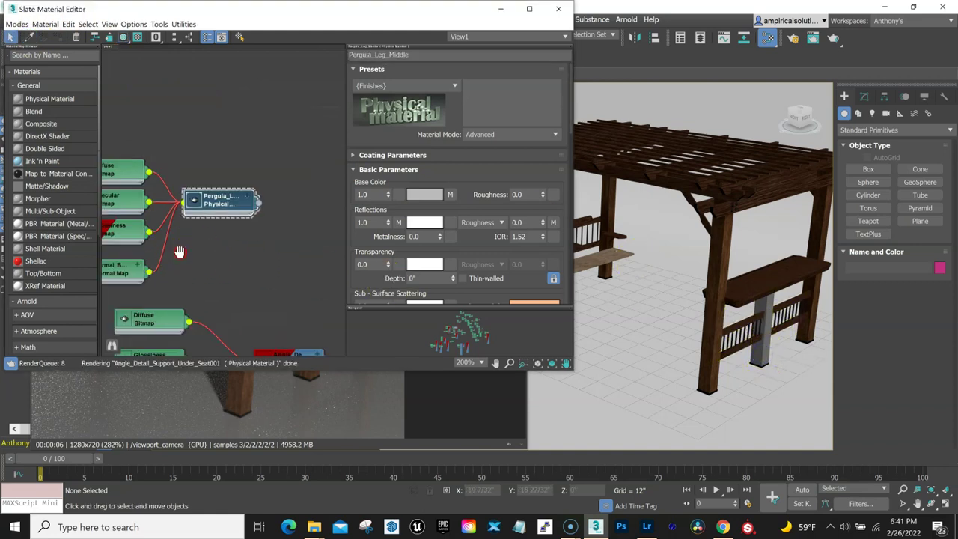
middle_drag(182, 252, 244, 231)
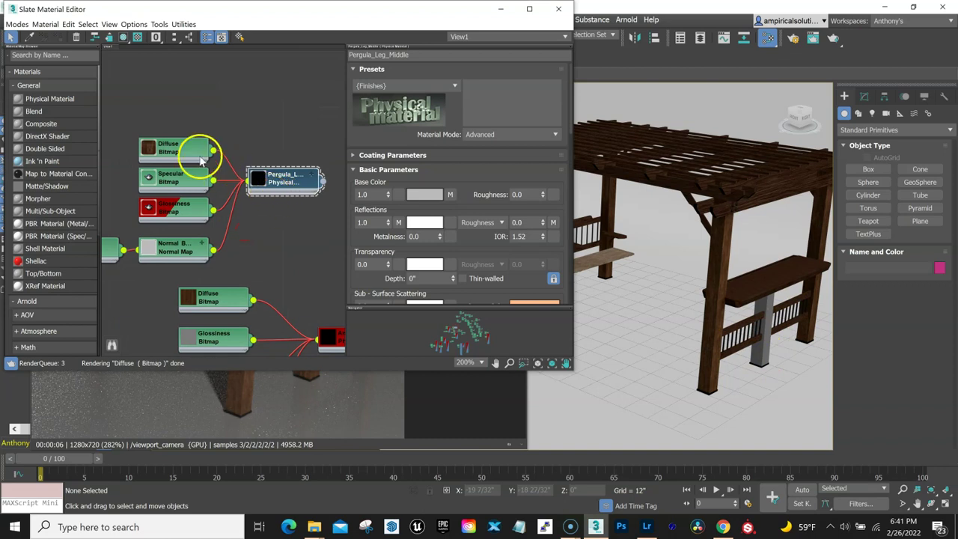
double_click(174, 148)
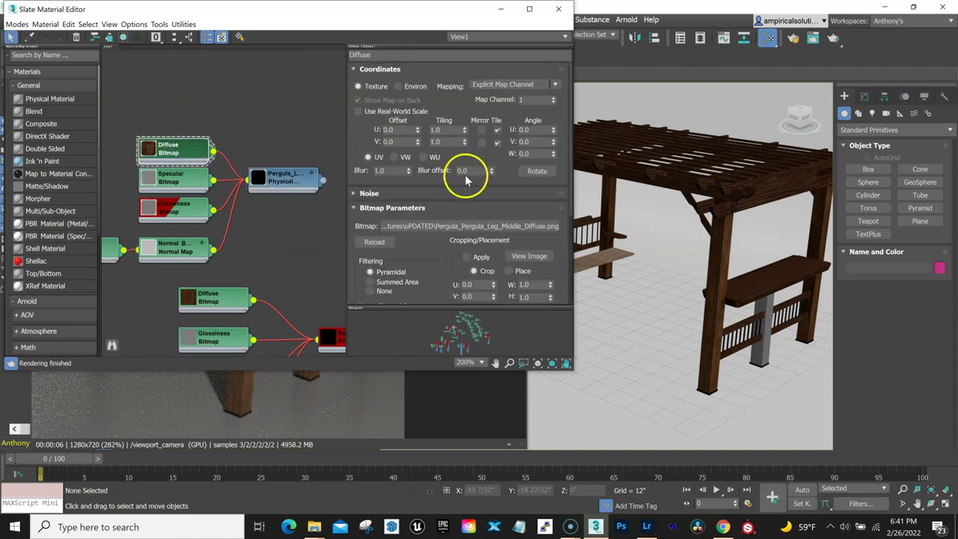
Browse the uPDATED textures folder for the diffuse bitmap, then cancel without changing it.
click(443, 225)
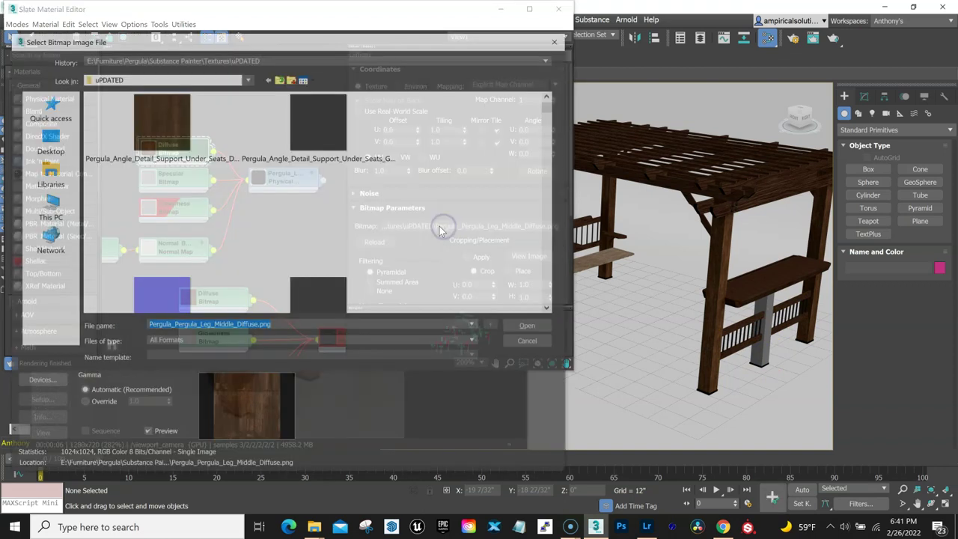
scroll(411, 285, down, 2)
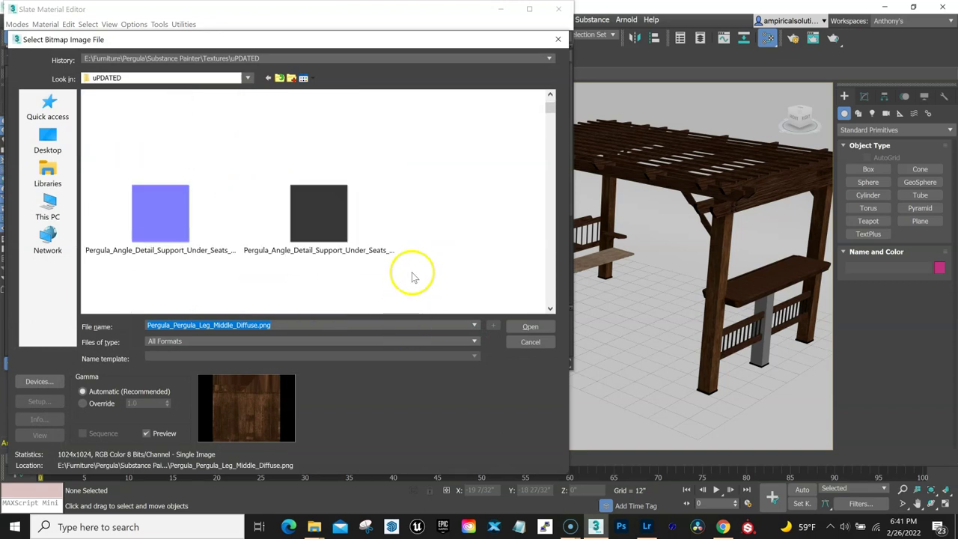
click(539, 342)
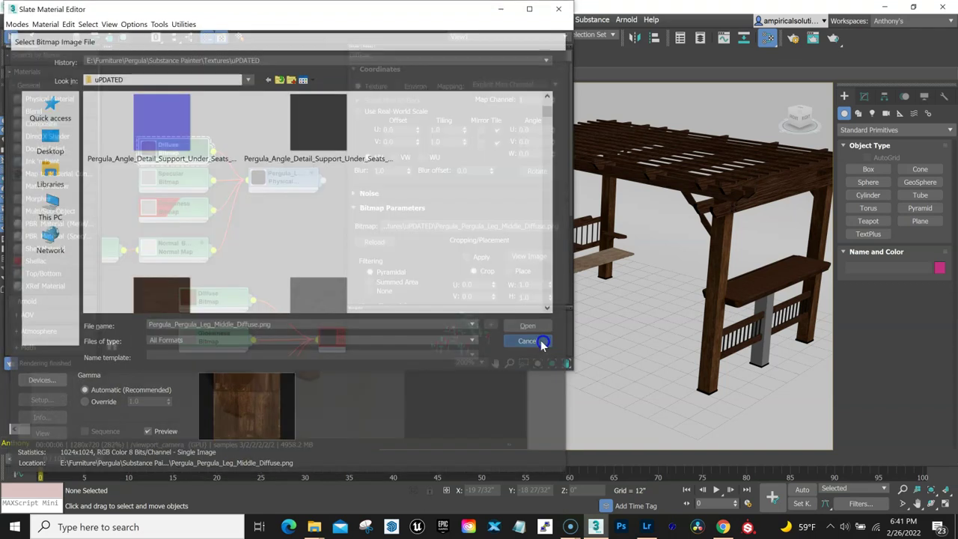
middle_drag(359, 315, 388, 294)
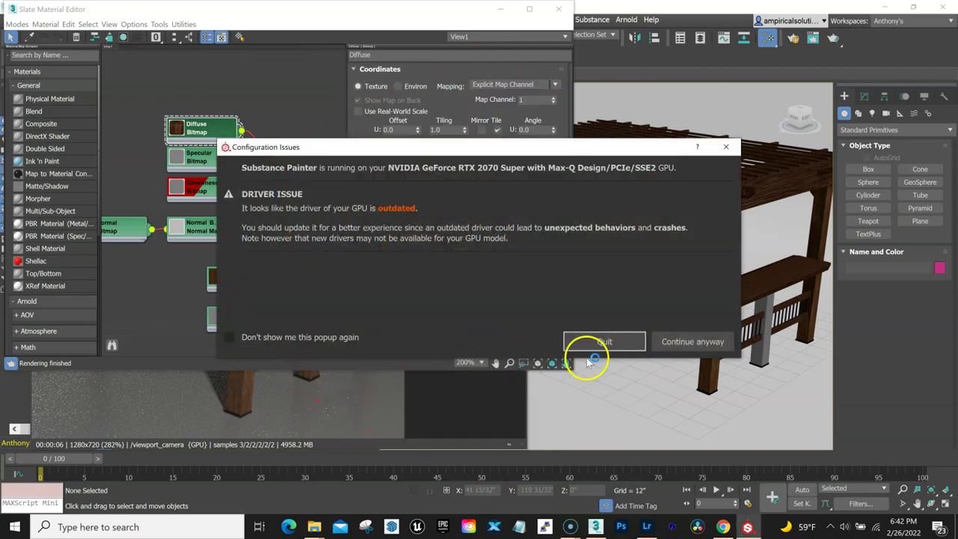
Dismiss the GPU driver warning and Welcome screen, then open Pergula.spp from Recent Files.
click(689, 344)
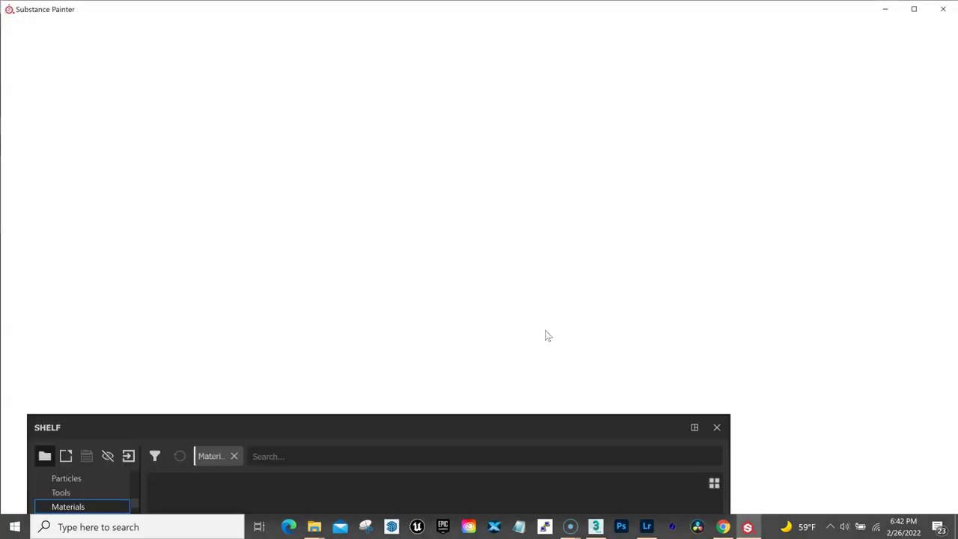
click(503, 309)
click(673, 402)
click(281, 171)
click(18, 35)
mouse_move(37, 81)
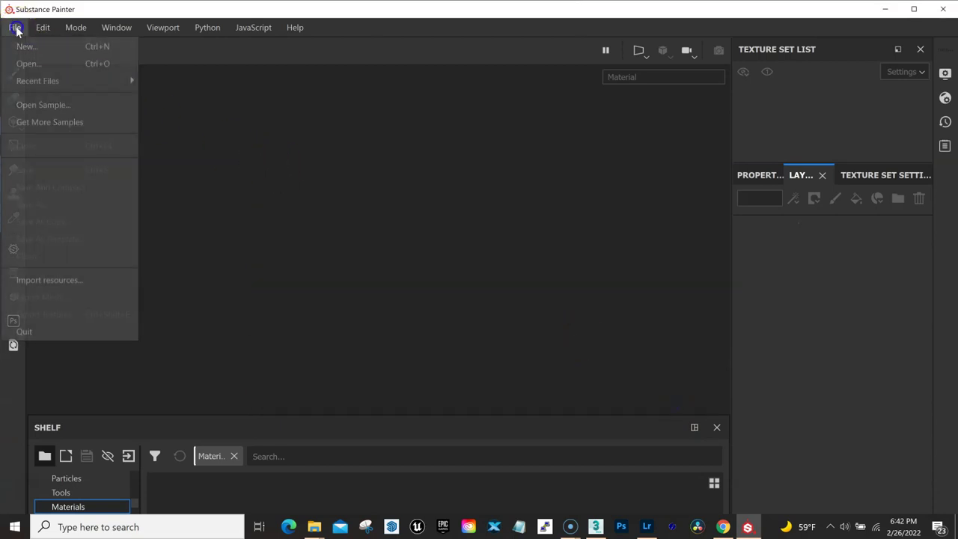
click(203, 85)
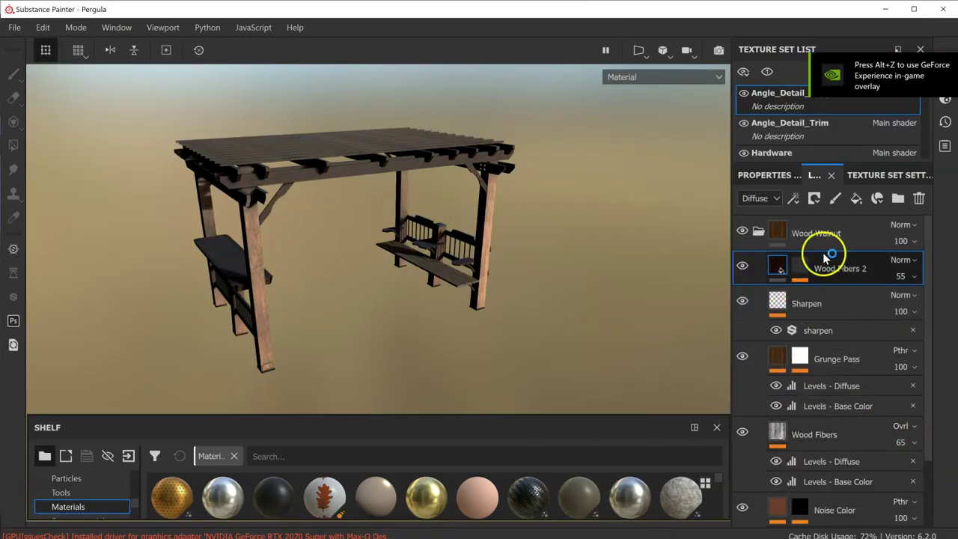
mouse_move(405, 331)
alt+mouse_down()
mouse_move(441, 333)
mouse_move(364, 332)
mouse_move(454, 332)
mouse_move(311, 333)
mouse_move(349, 336)
mouse_move(385, 306)
mouse_move(466, 314)
mouse_move(456, 322)
mouse_move(414, 179)
alt+mouse_up()
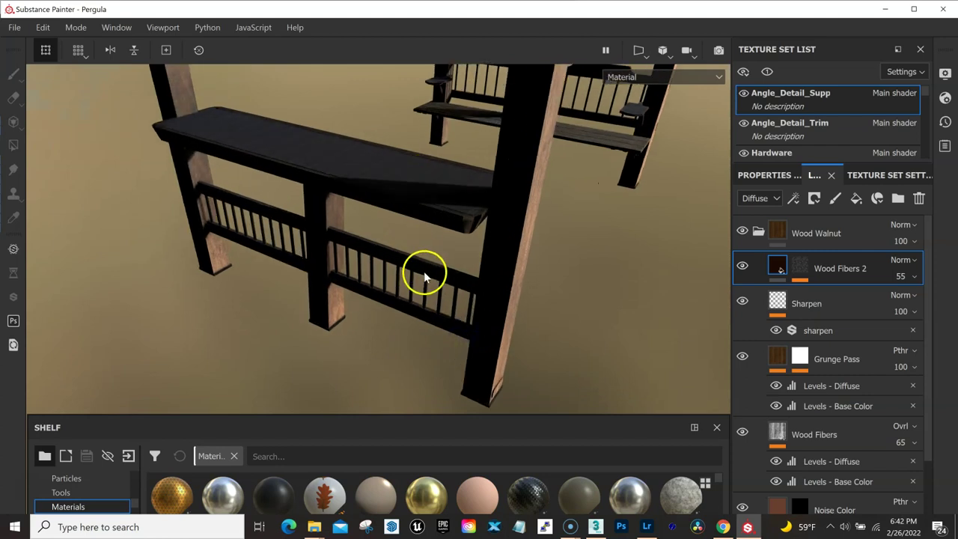
mouse_move(424, 278)
alt+mouse_down()
mouse_move(475, 270)
mouse_move(455, 267)
alt+mouse_up()
mouse_move(473, 260)
shift+right_down()
mouse_move(417, 250)
mouse_move(509, 233)
mouse_move(439, 231)
shift+right_up()
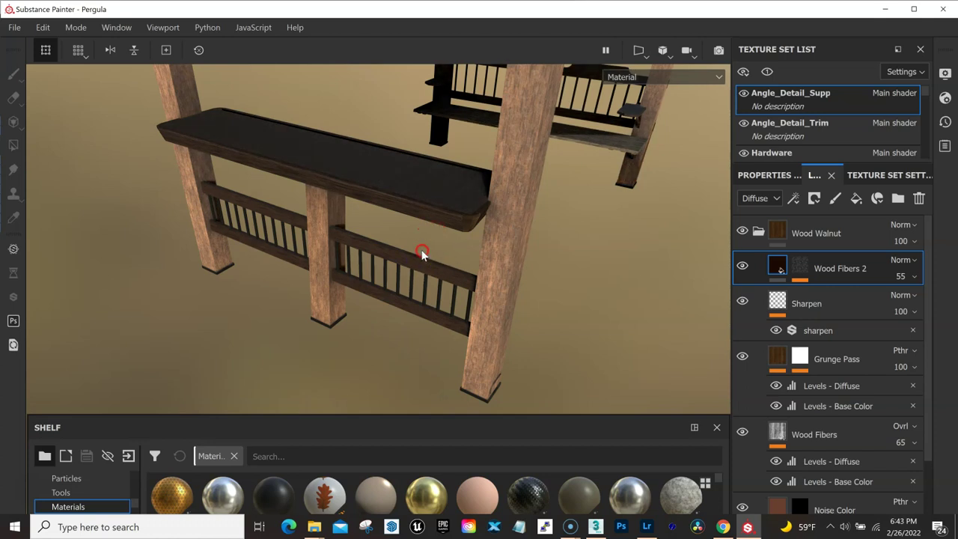
mouse_move(438, 300)
alt+mouse_down()
mouse_move(428, 316)
mouse_move(487, 183)
alt+mouse_up()
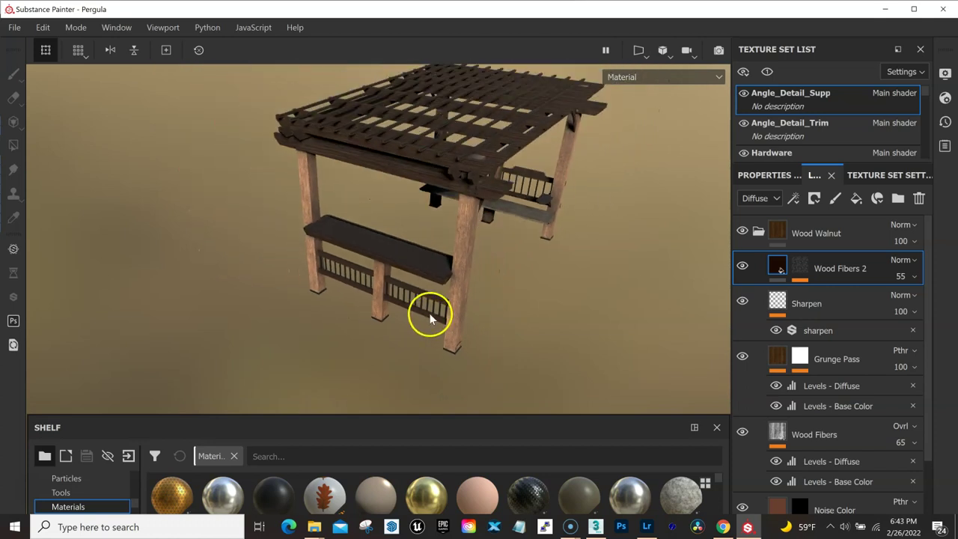
alt+drag(521, 218, 421, 190)
shift+right_drag(420, 190, 466, 208)
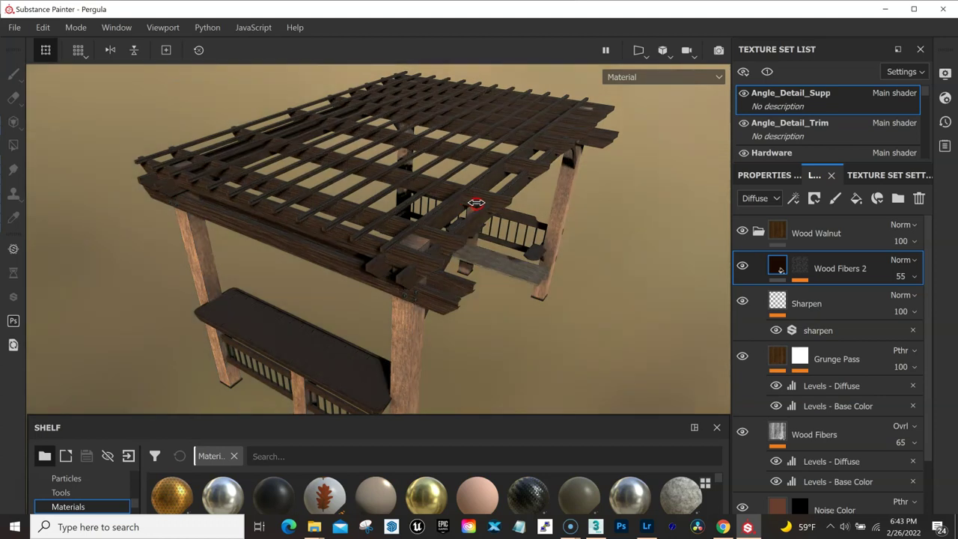
mouse_move(555, 294)
alt+mouse_down()
mouse_move(602, 280)
mouse_move(532, 231)
alt+mouse_up()
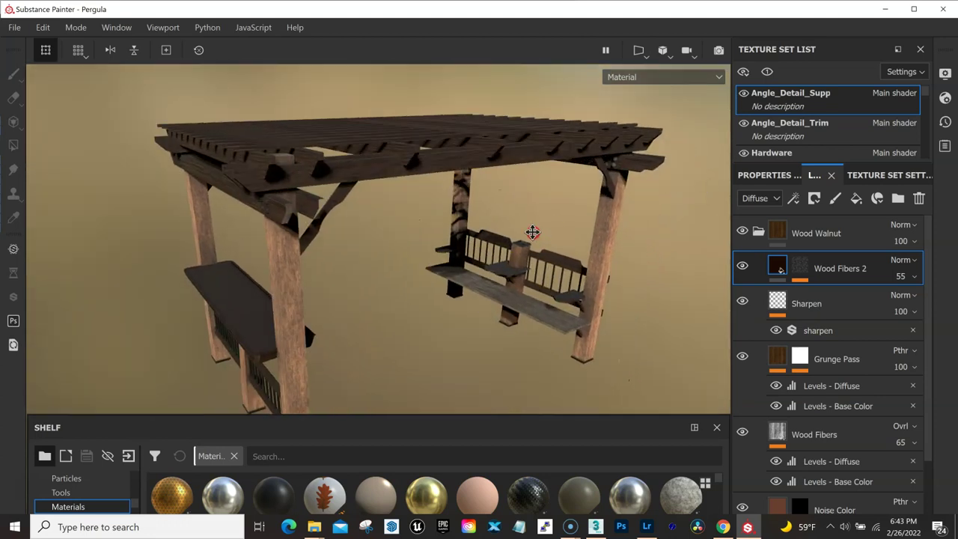
alt+right_drag(546, 300, 551, 292)
mouse_move(552, 292)
alt+mouse_down()
mouse_move(546, 321)
mouse_move(517, 321)
mouse_move(556, 341)
mouse_move(584, 317)
mouse_move(574, 309)
alt+mouse_up()
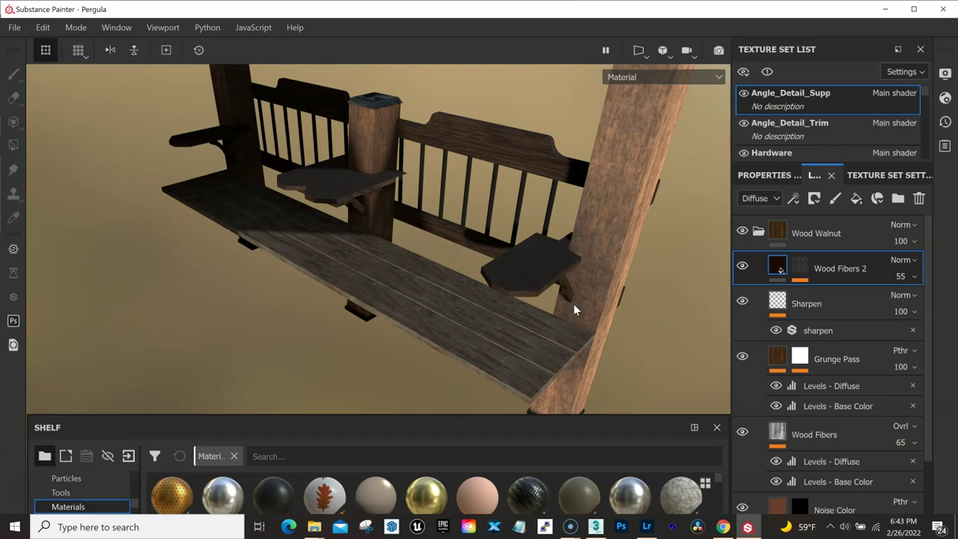
alt+drag(575, 306, 557, 287)
mouse_move(556, 287)
alt+right_down()
mouse_move(549, 280)
mouse_move(573, 280)
mouse_move(561, 280)
alt+right_up()
mouse_move(539, 327)
alt+mouse_down()
mouse_move(522, 220)
mouse_move(548, 245)
mouse_move(547, 304)
mouse_move(496, 276)
mouse_move(359, 263)
mouse_move(306, 274)
mouse_move(295, 310)
mouse_move(317, 353)
mouse_move(321, 398)
mouse_move(459, 423)
mouse_move(507, 325)
mouse_move(515, 184)
alt+mouse_up()
alt+middle_drag(516, 184, 474, 271)
mouse_move(474, 270)
alt+mouse_down()
mouse_move(439, 332)
mouse_move(445, 321)
mouse_move(456, 327)
mouse_move(438, 300)
mouse_move(454, 310)
alt+mouse_up()
alt+right_drag(453, 310, 495, 320)
mouse_move(494, 320)
alt+mouse_down()
mouse_move(514, 250)
mouse_move(516, 261)
mouse_move(549, 256)
mouse_move(642, 298)
alt+mouse_up()
Collapse the Wood Walnut folder, enlarge the Texture Set List, and orbit out around the pergola.
click(759, 231)
alt+drag(509, 289, 719, 192)
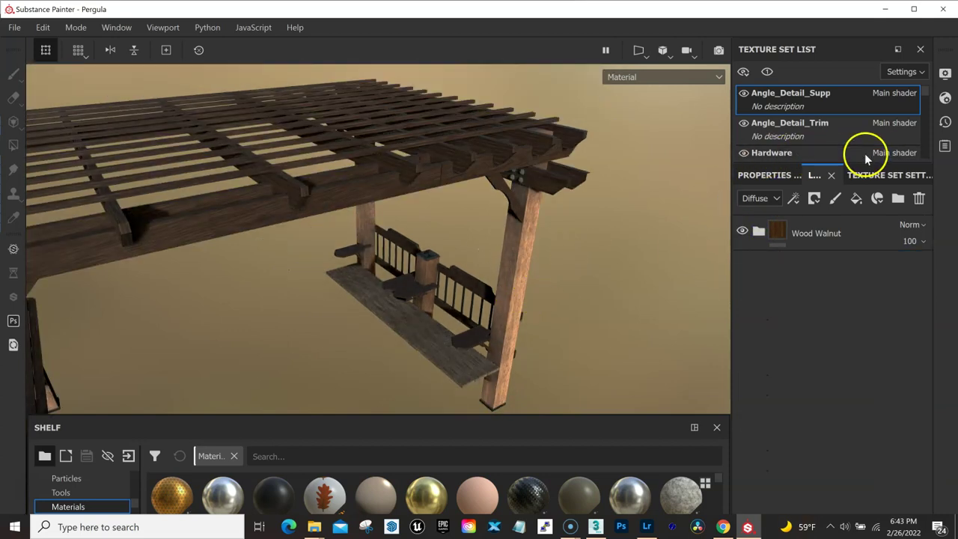
drag(853, 162, 856, 396)
alt+middle_drag(439, 205, 432, 209)
mouse_move(432, 209)
alt+mouse_down()
mouse_move(466, 226)
mouse_move(354, 210)
mouse_move(203, 207)
mouse_move(186, 172)
mouse_move(201, 216)
alt+mouse_up()
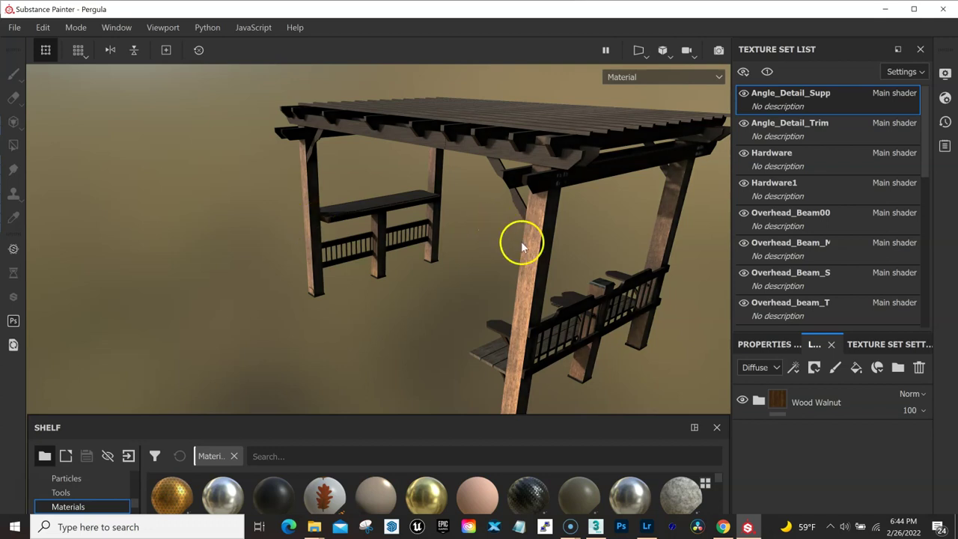
mouse_move(503, 261)
alt+mouse_down()
mouse_move(527, 253)
mouse_move(417, 235)
alt+mouse_up()
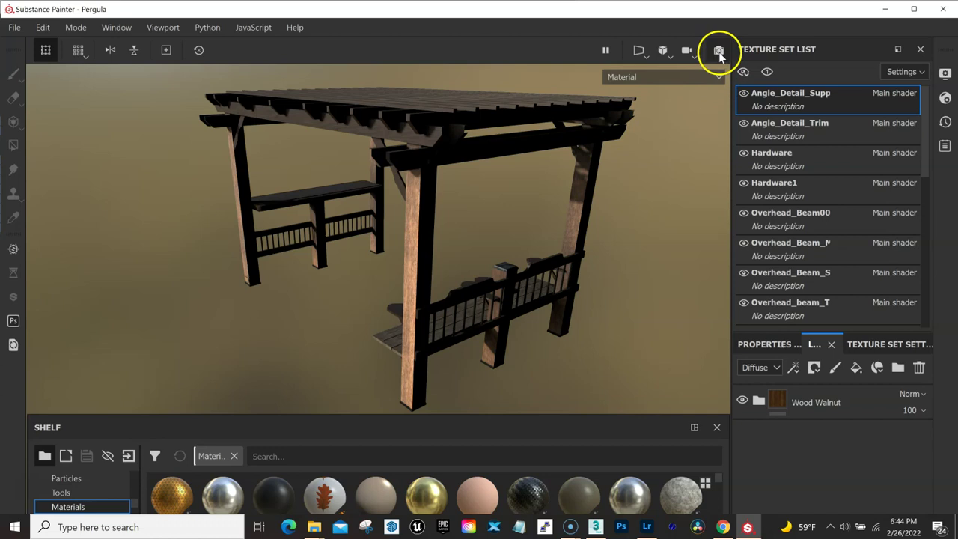
Switch Substance Painter to the Iray rendering mode.
click(114, 28)
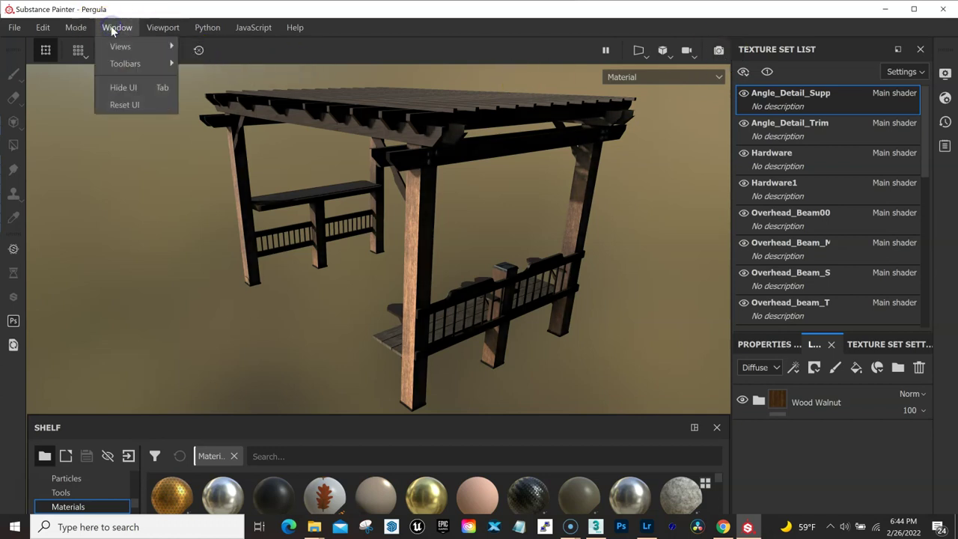
click(75, 27)
click(75, 63)
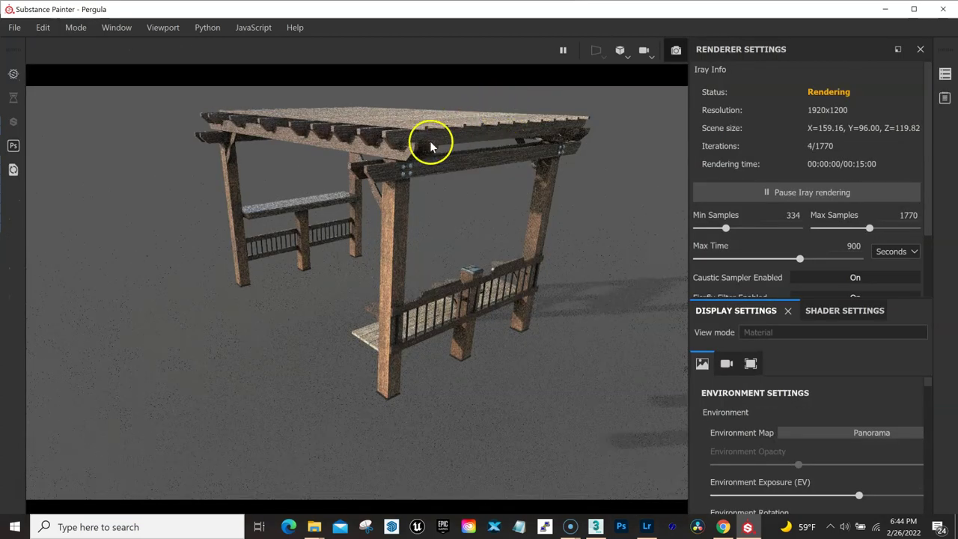
Let the Iray render of the whole pergola progress, then pause it at 214 of 1770 iterations.
scroll(395, 143, up, 3)
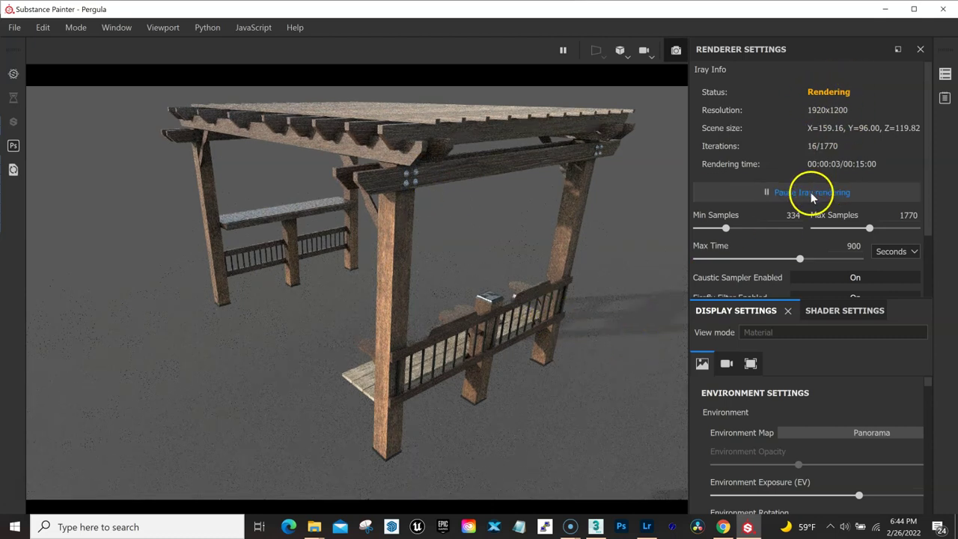
scroll(842, 258, down, 3)
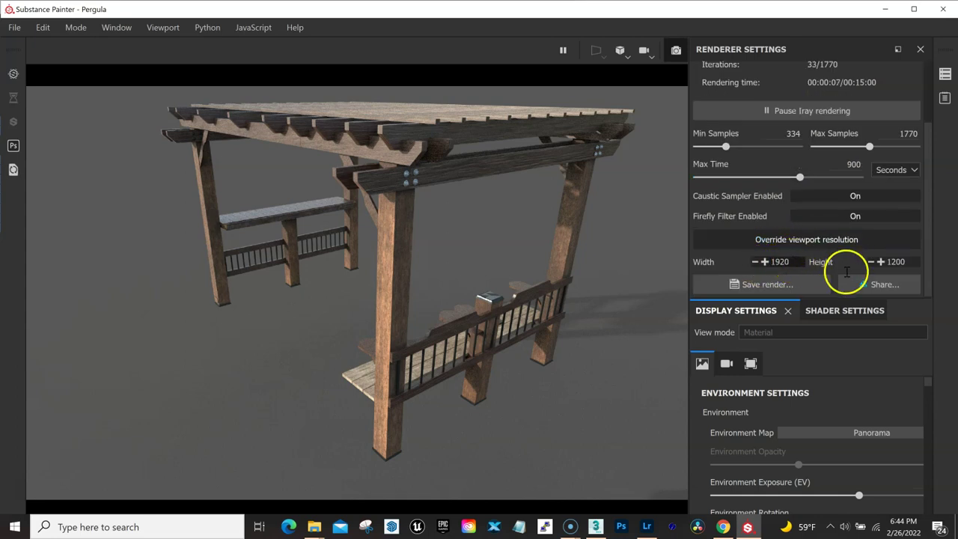
scroll(745, 250, up, 2)
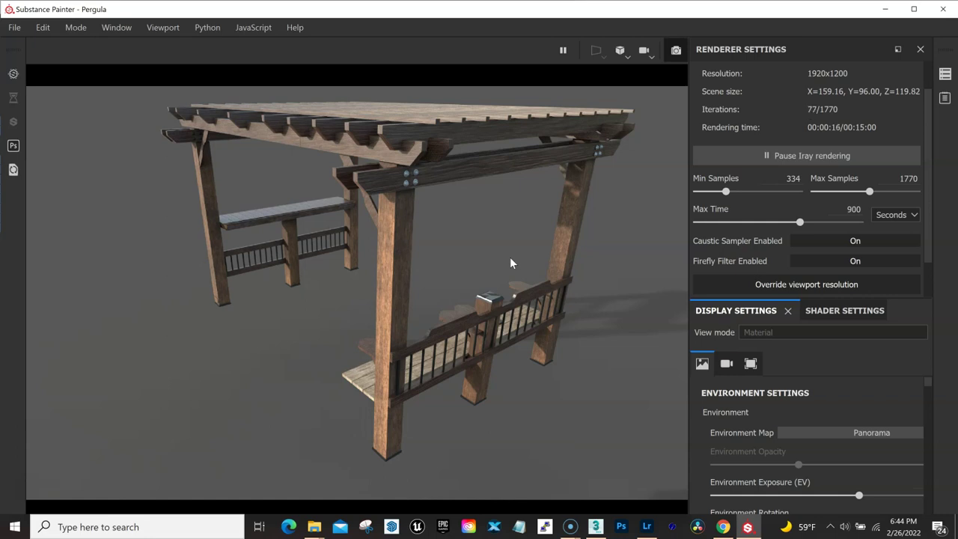
scroll(740, 213, up, 2)
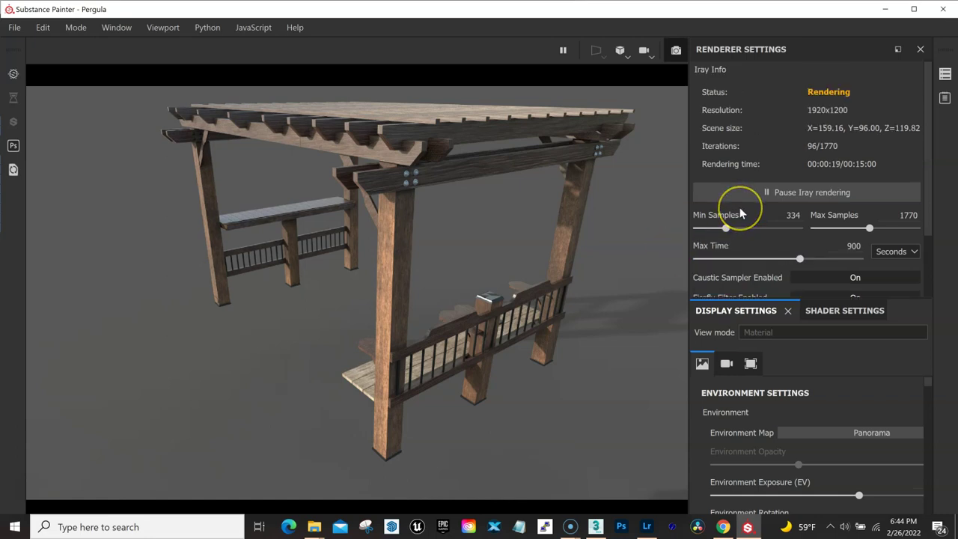
click(733, 207)
click(673, 222)
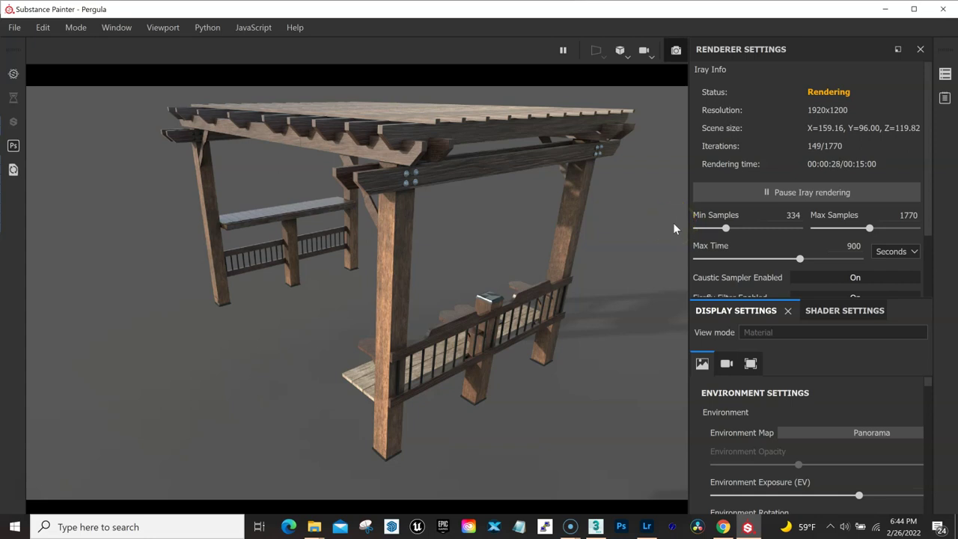
drag(612, 281, 468, 337)
drag(453, 337, 829, 193)
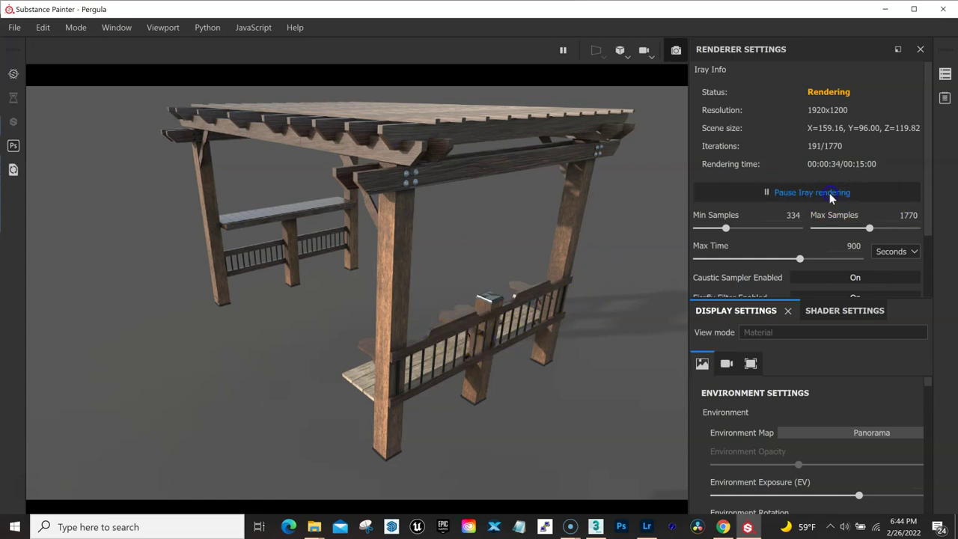
click(462, 368)
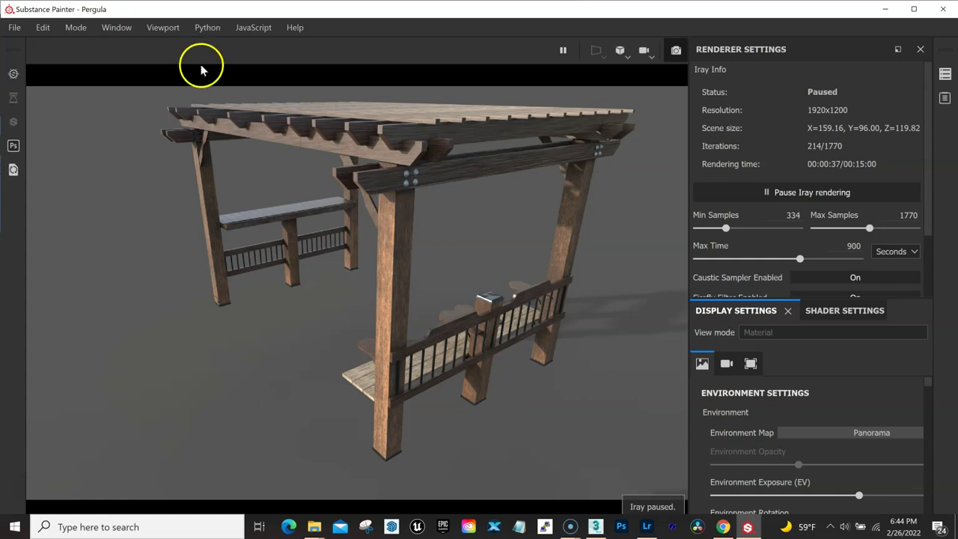
click(76, 28)
click(89, 48)
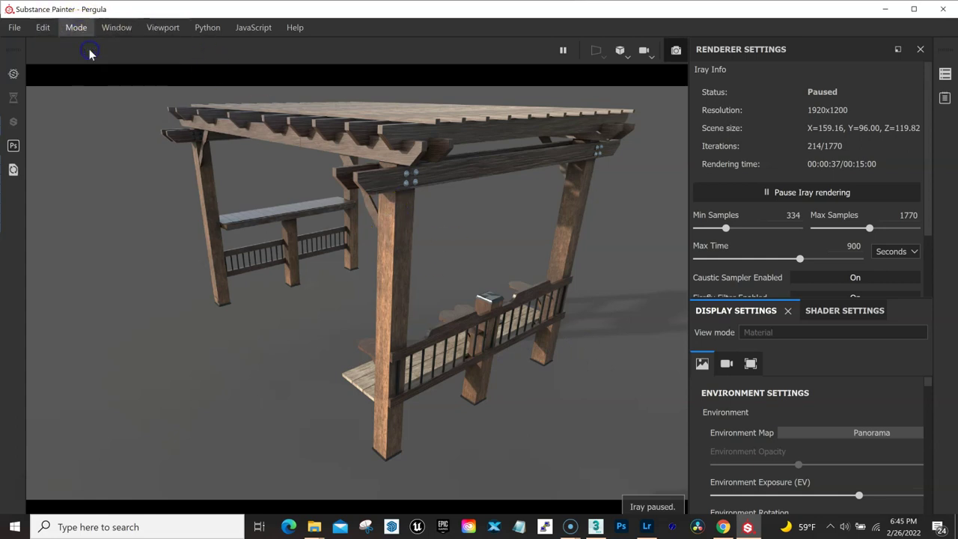
mouse_move(470, 402)
alt+mouse_down()
mouse_move(453, 368)
mouse_move(601, 342)
mouse_move(634, 317)
mouse_move(606, 385)
alt+mouse_up()
mouse_move(612, 349)
alt+mouse_down()
mouse_move(604, 307)
mouse_move(462, 265)
mouse_move(471, 304)
mouse_move(475, 261)
mouse_move(479, 277)
alt+mouse_up()
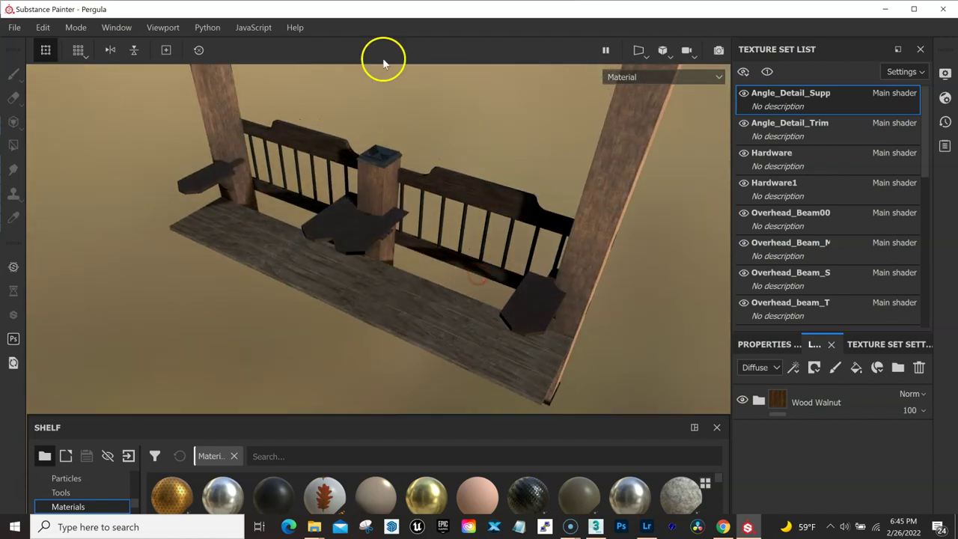
click(76, 27)
click(84, 63)
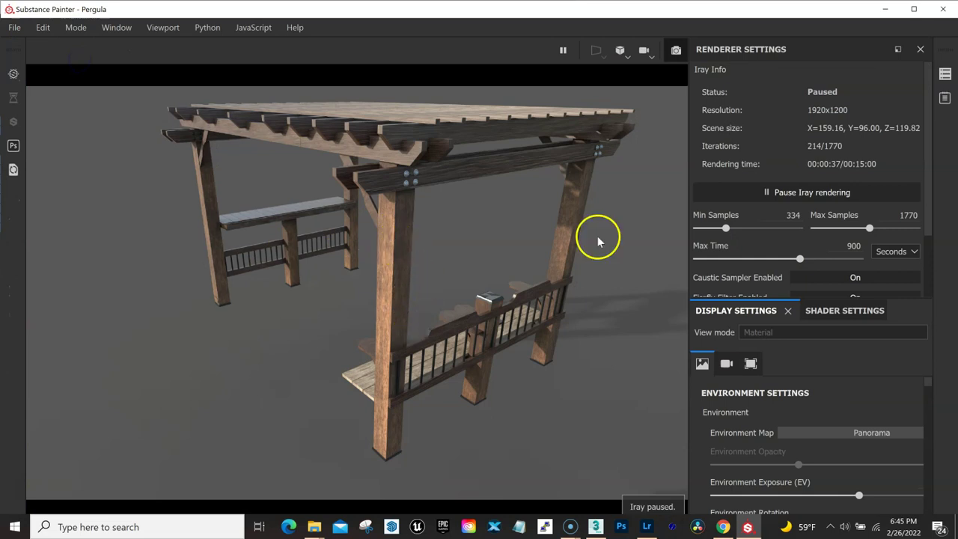
Resume Iray and reframe the render on a bench-and-railing close-up, paused at 2 of 1770 iterations.
click(809, 192)
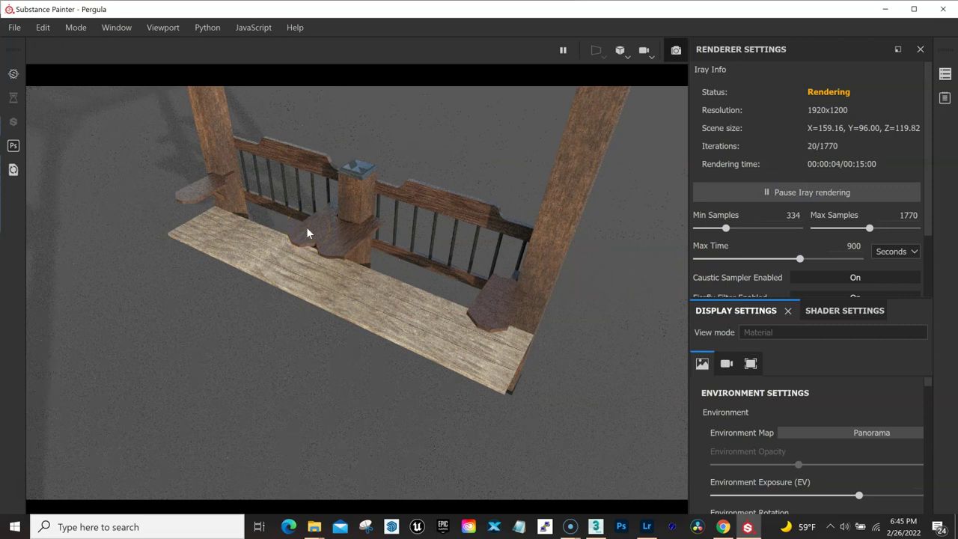
click(84, 416)
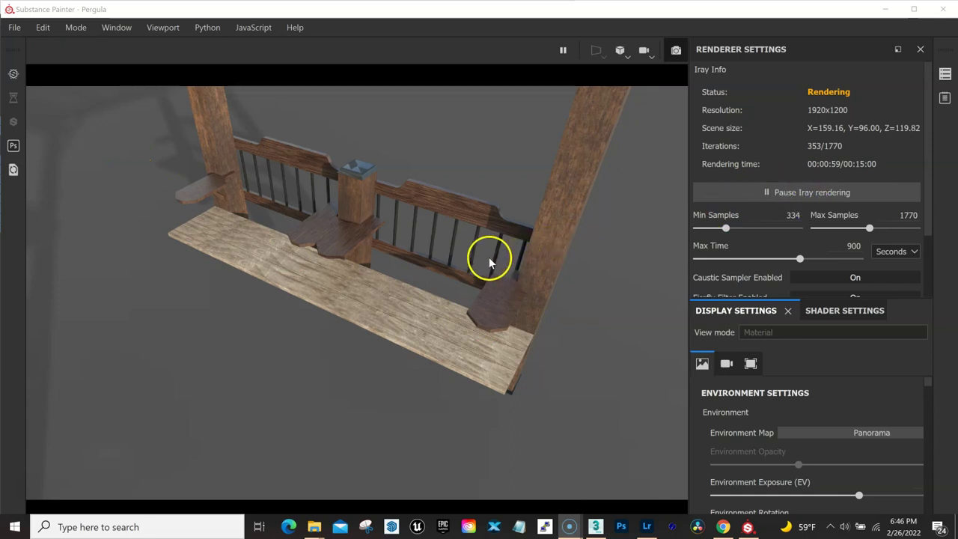
alt+drag(503, 261, 503, 263)
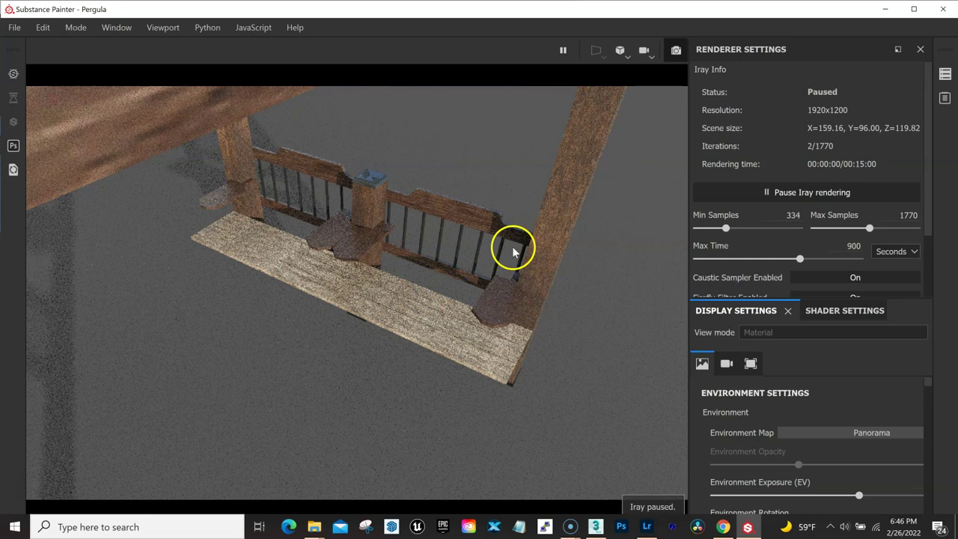
click(76, 28)
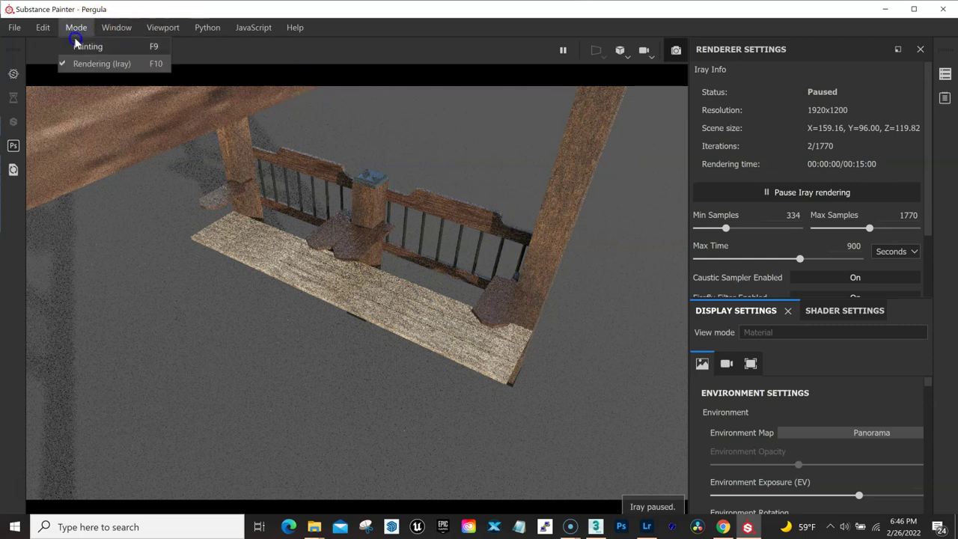
Return to Painting mode and orbit to a low side view of the posts and bench.
click(82, 46)
mouse_move(513, 307)
alt+mouse_down()
mouse_move(445, 274)
mouse_move(487, 285)
alt+mouse_up()
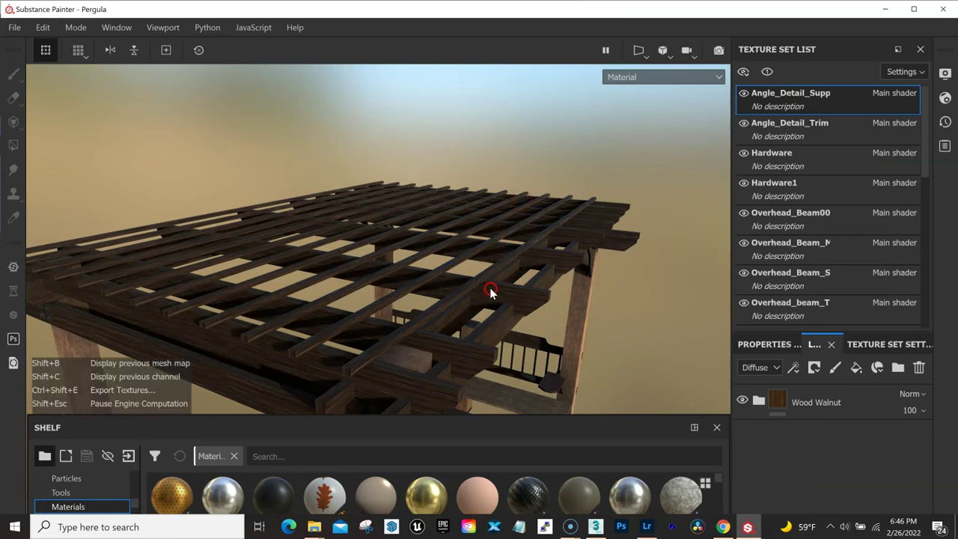
mouse_move(498, 327)
alt+mouse_down()
mouse_move(514, 155)
mouse_move(517, 254)
mouse_move(402, 209)
alt+mouse_up()
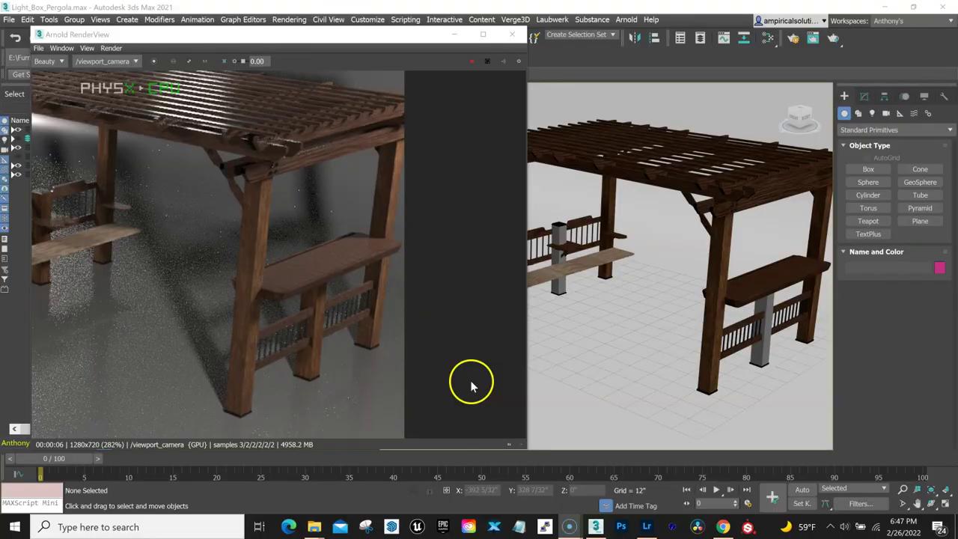
Orbit and zoom to a frontal close-up of the bench so Arnold re-renders it at 1280x720.
drag(414, 35, 417, 38)
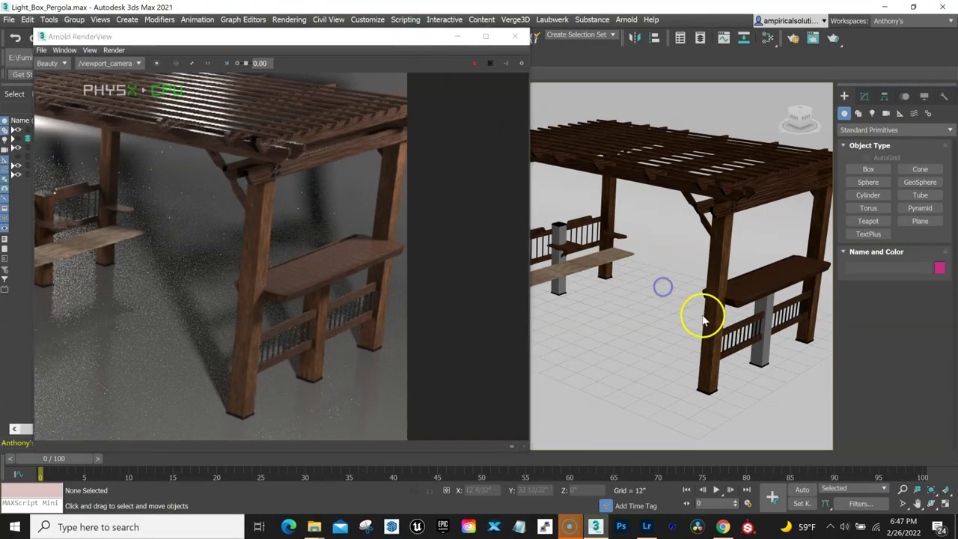
mouse_move(706, 316)
alt+middle_down()
mouse_move(692, 315)
mouse_move(677, 279)
mouse_move(733, 295)
alt+middle_up()
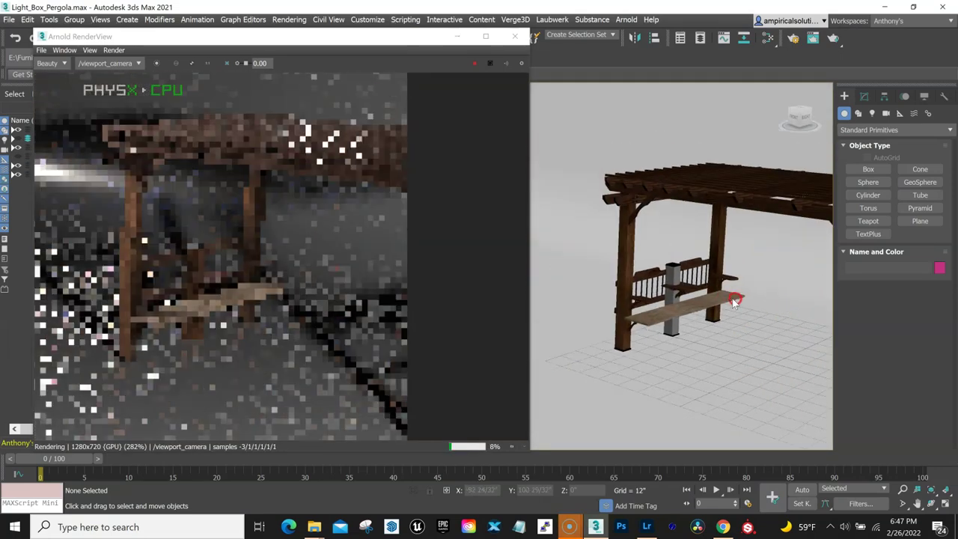
scroll(691, 284, up, 5)
alt+middle_drag(686, 321, 691, 314)
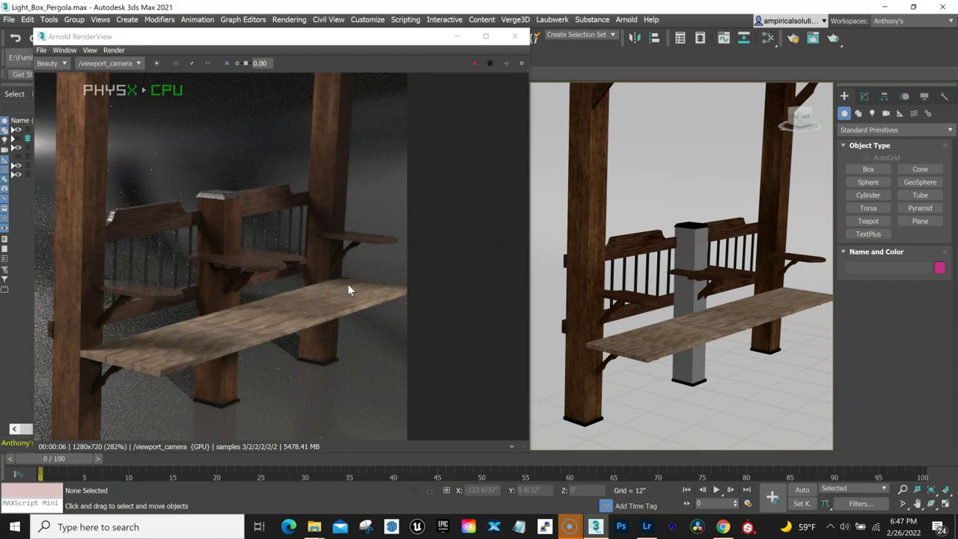
Close the Arnold render window and zoom out to a higher view of the pergola.
click(516, 37)
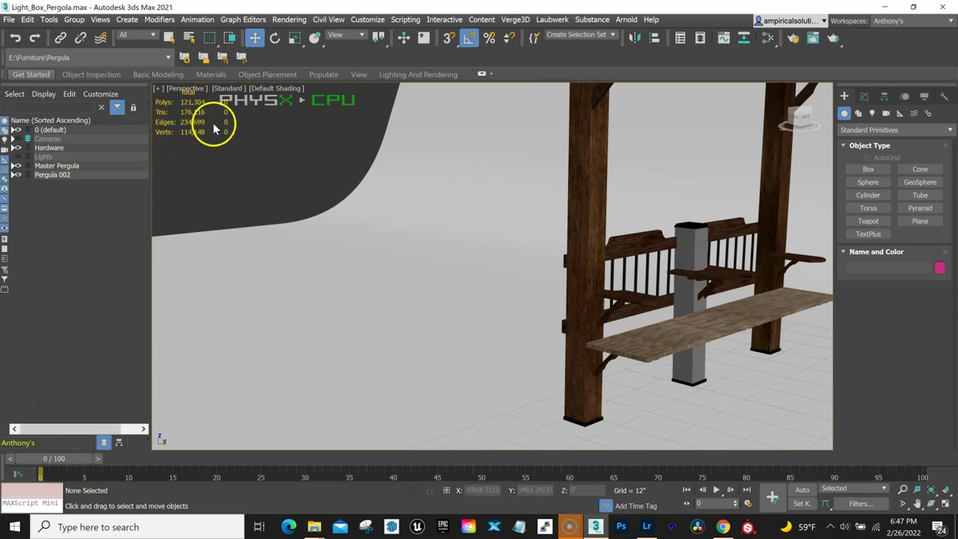
scroll(549, 276, down, 2)
scroll(486, 262, down, 2)
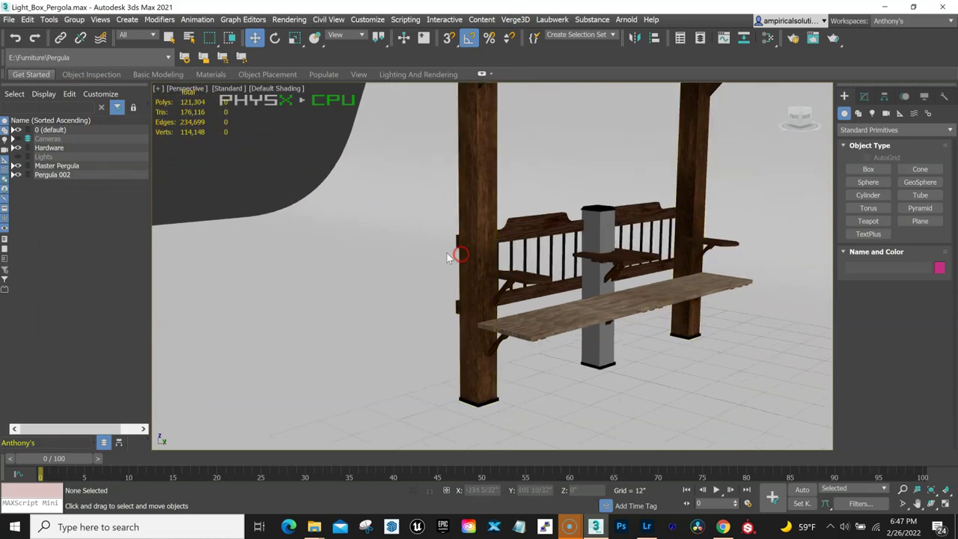
scroll(419, 262, down, 2)
scroll(474, 283, down, 2)
mouse_move(479, 290)
alt+middle_down()
mouse_move(497, 293)
mouse_move(487, 300)
alt+middle_up()
Unhide all objects, including hidden layers, to bring back the lights and cameras.
right_click(206, 161)
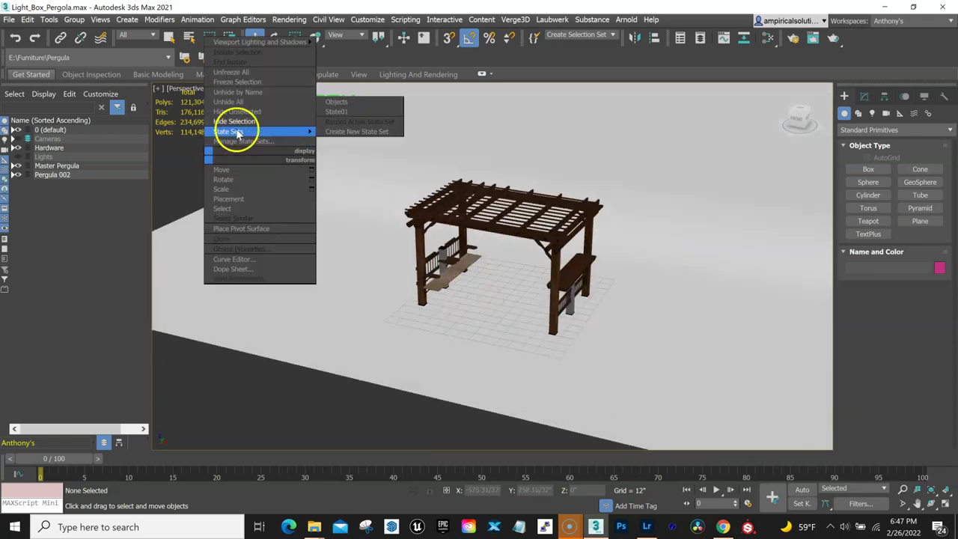
click(241, 102)
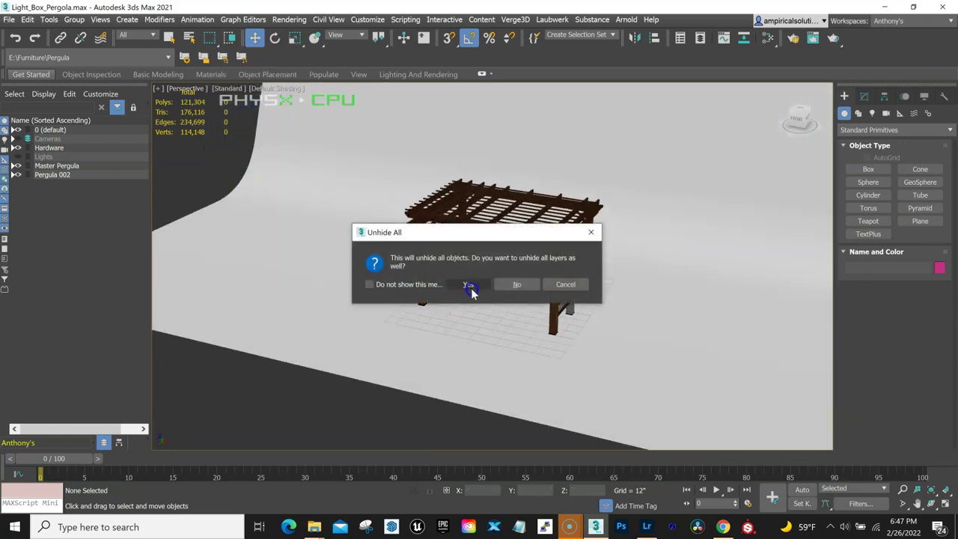
click(468, 284)
scroll(334, 248, down, 2)
scroll(335, 247, down, 2)
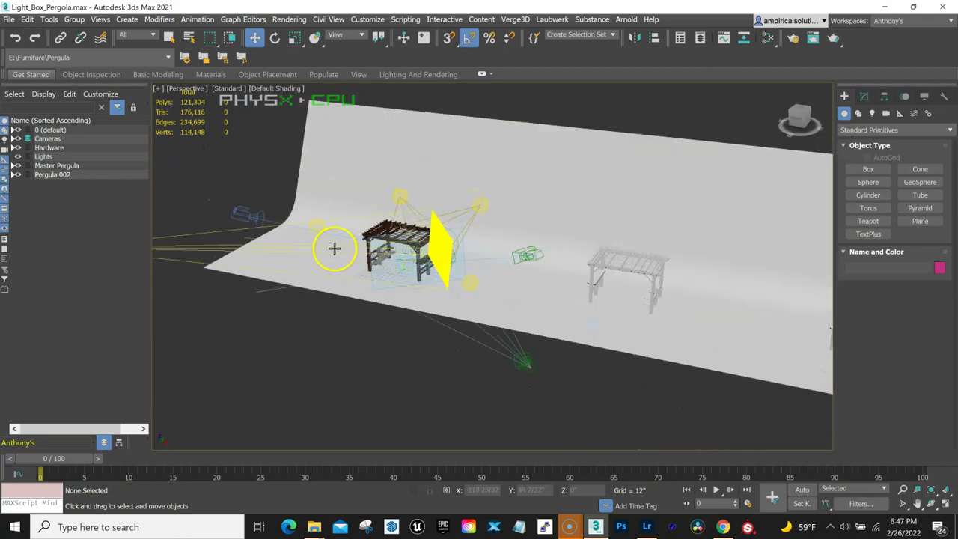
scroll(674, 288, up, 3)
scroll(663, 284, up, 3)
scroll(611, 249, down, 2)
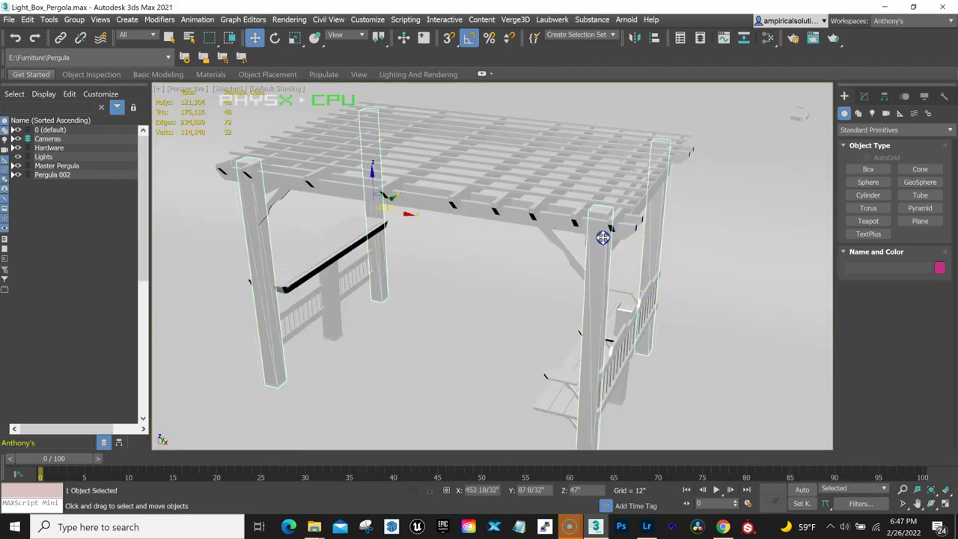
Select the pergola legs, then orbit to a side-on view of the backdrop.
click(608, 271)
scroll(621, 285, down, 2)
mouse_move(629, 264)
alt+middle_down()
mouse_move(620, 255)
mouse_move(624, 267)
alt+middle_up()
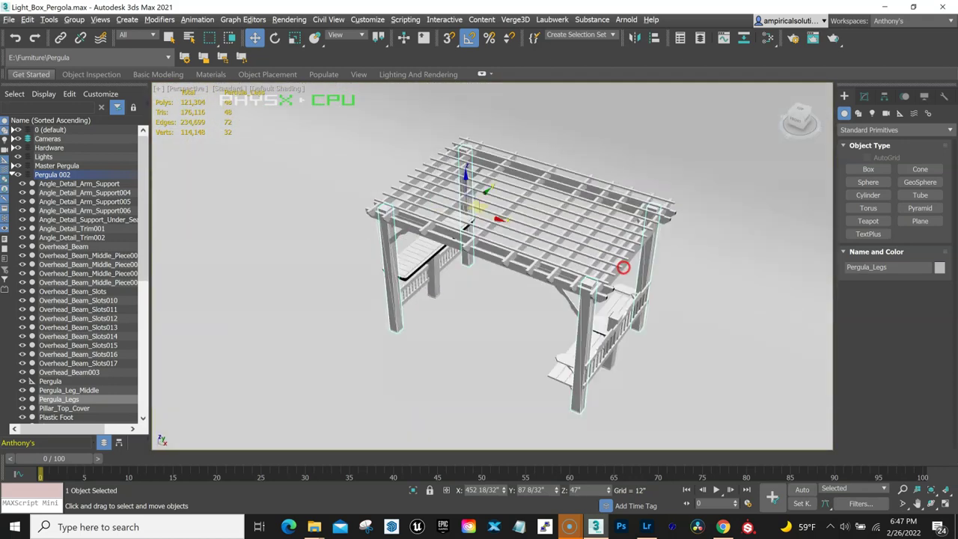
click(528, 285)
scroll(462, 244, down, 4)
scroll(462, 243, down, 4)
alt+middle_drag(686, 326, 667, 299)
scroll(666, 299, up, 3)
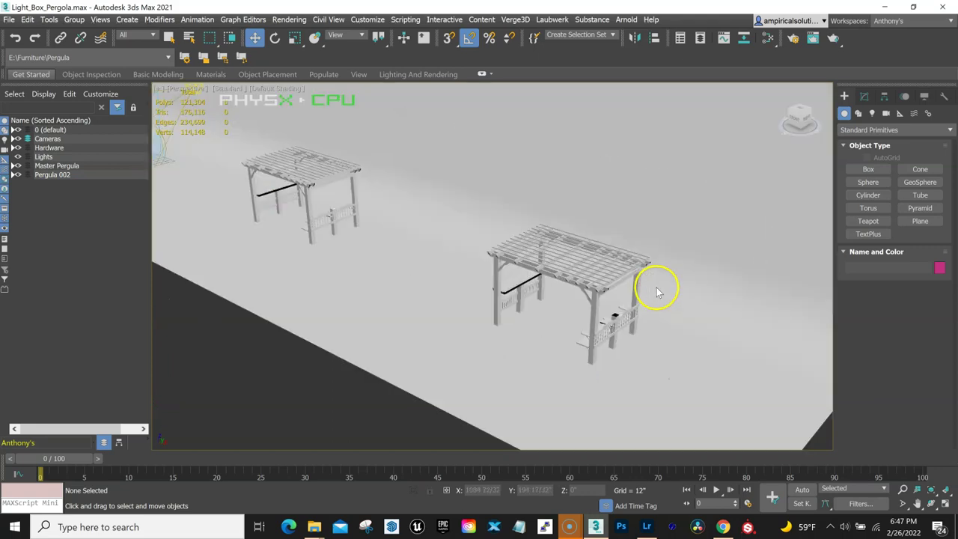
scroll(666, 299, up, 3)
scroll(666, 300, down, 2)
scroll(666, 299, down, 2)
Select the combined pergola mesh, view it front-on, then zoom out over the cyc backdrop.
click(534, 304)
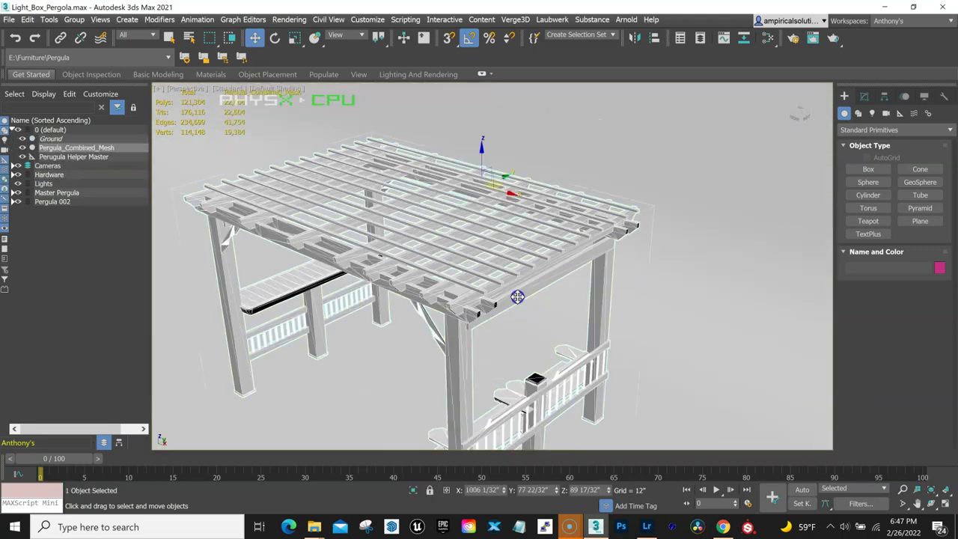
mouse_move(424, 316)
alt+middle_down()
mouse_move(492, 306)
mouse_move(452, 300)
mouse_move(439, 310)
alt+middle_up()
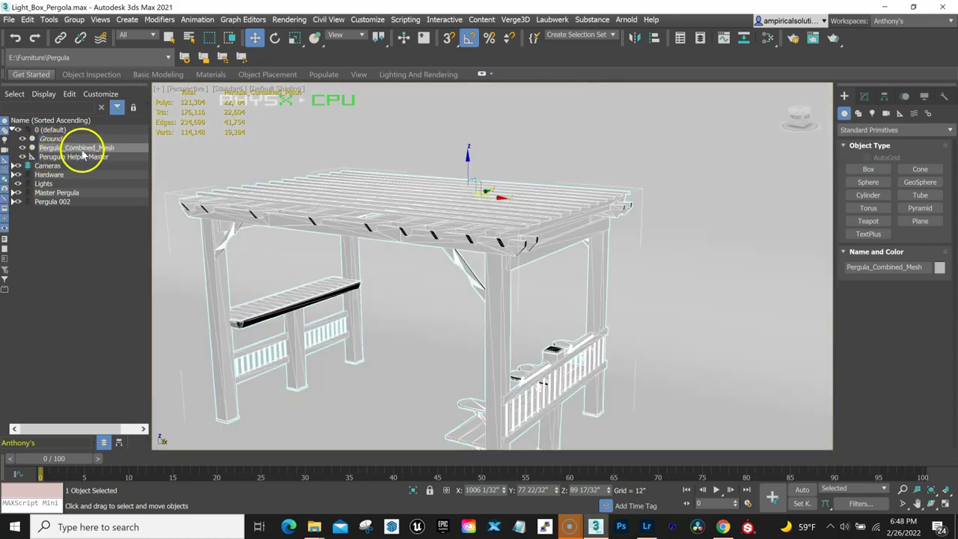
click(372, 277)
scroll(544, 284, down, 3)
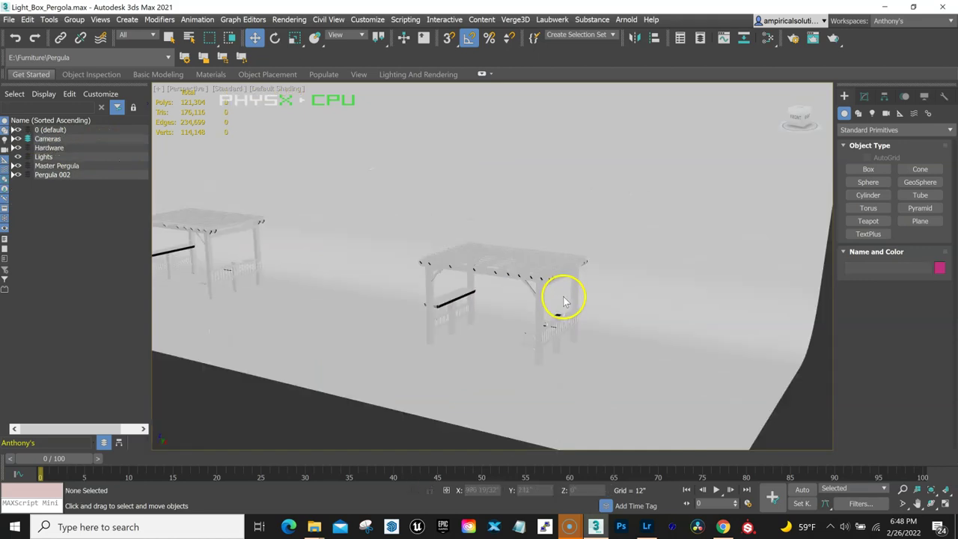
scroll(554, 299, down, 2)
scroll(278, 263, up, 2)
scroll(370, 277, up, 2)
scroll(370, 280, up, 1)
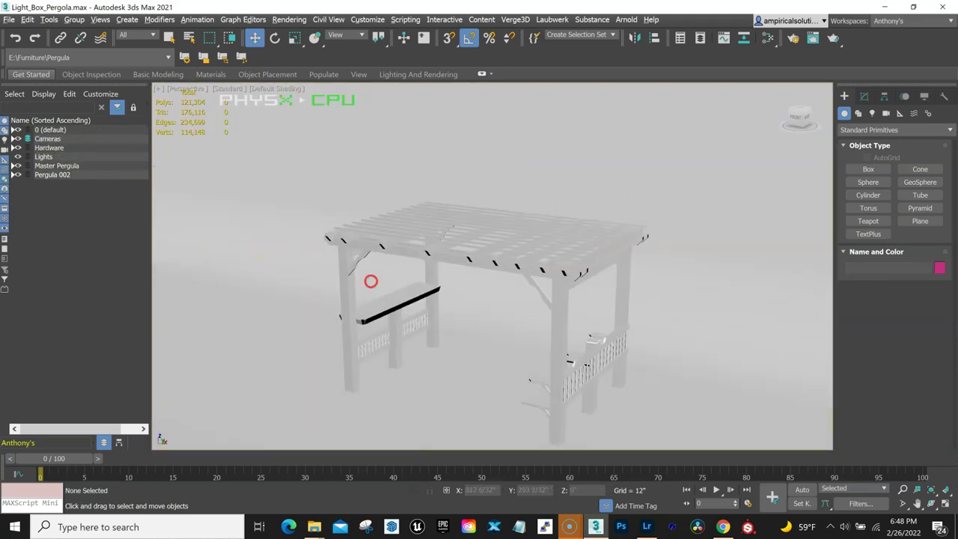
scroll(370, 280, up, 2)
scroll(464, 291, down, 2)
scroll(435, 278, down, 2)
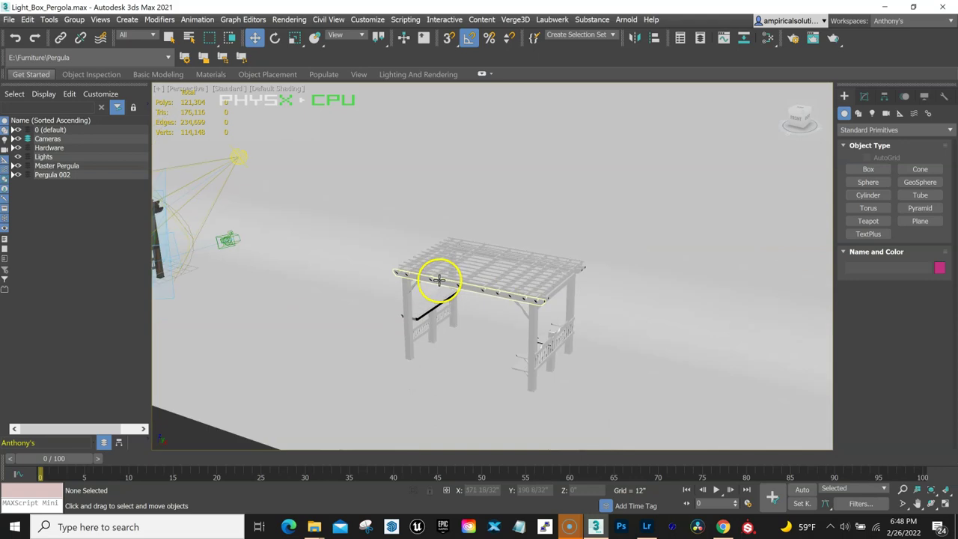
scroll(445, 285, down, 1)
scroll(450, 284, down, 1)
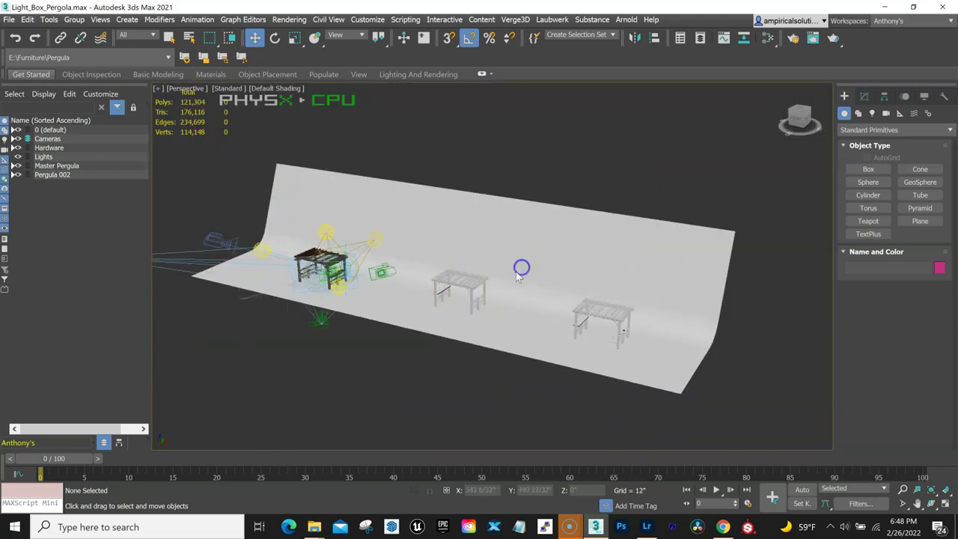
Select the Rim Spot 002 light and show its properties in the Modify panel.
alt+middle_drag(435, 298, 439, 299)
click(321, 239)
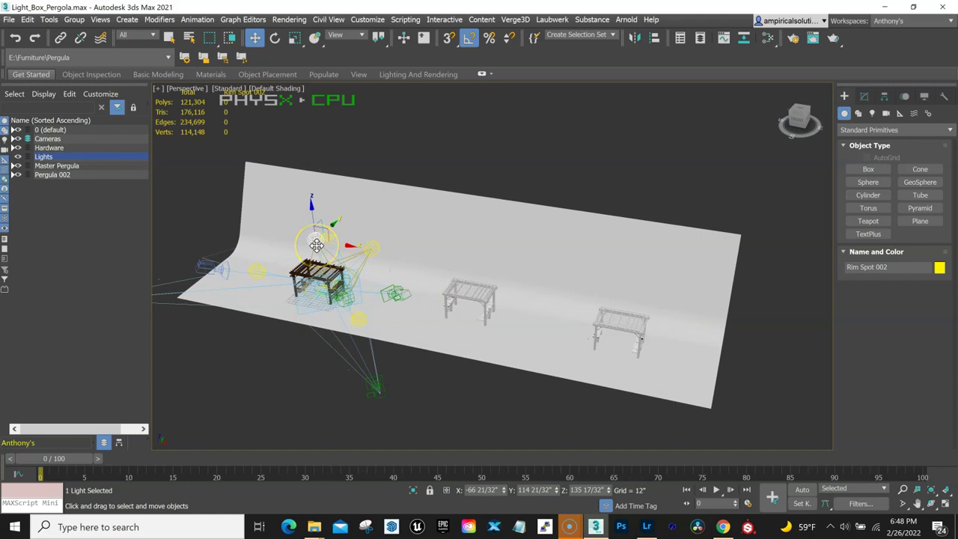
click(865, 96)
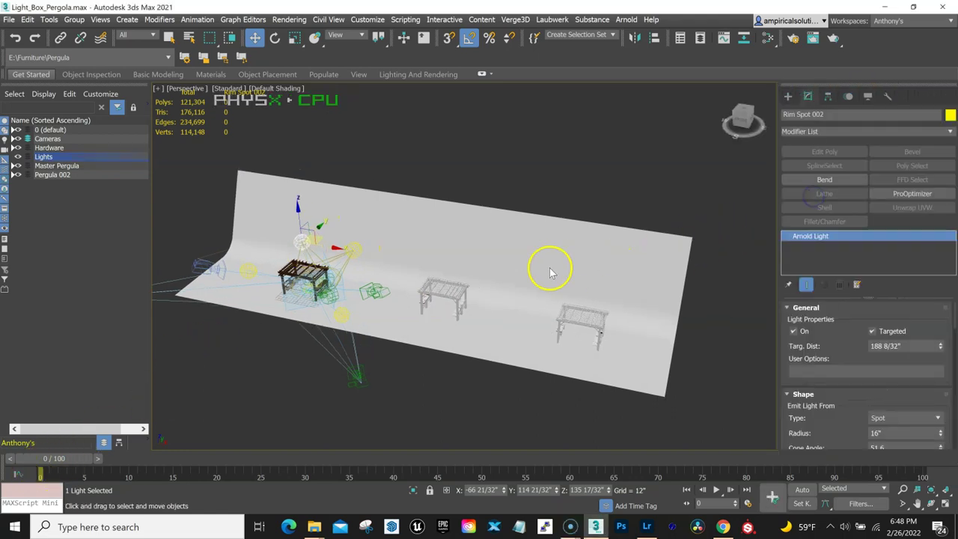
alt+middle_drag(247, 309, 236, 311)
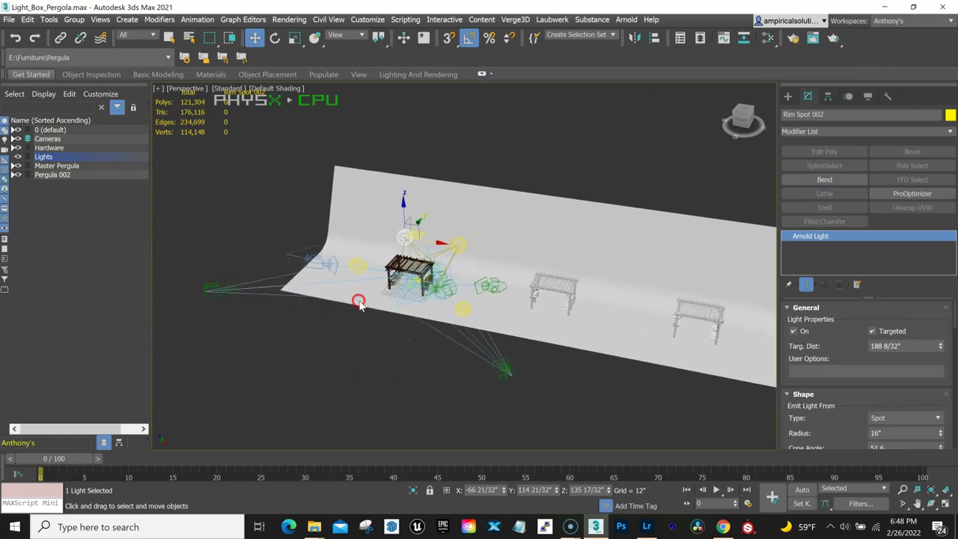
Inspect the Main Camera, Fill Disk and front light, then deselect everything.
click(375, 279)
scroll(378, 283, up, 5)
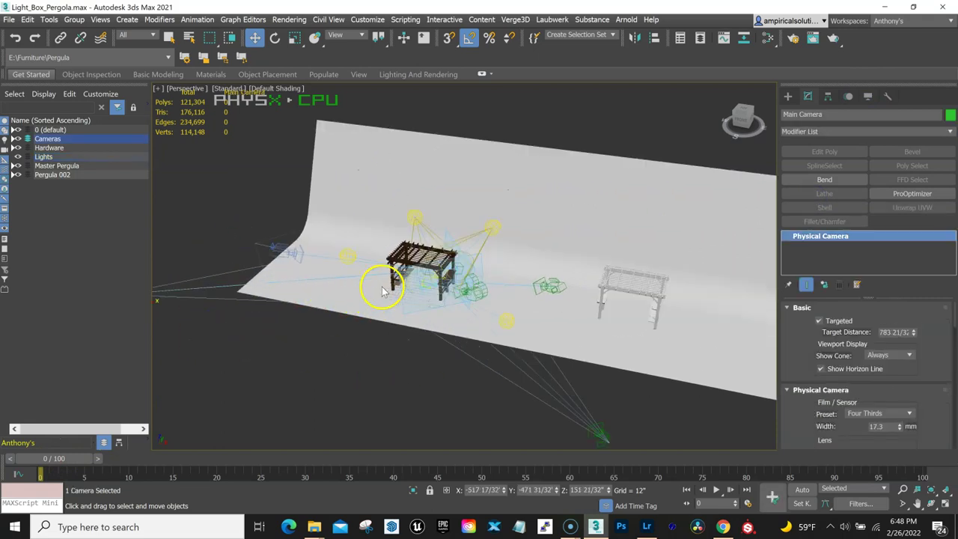
click(315, 230)
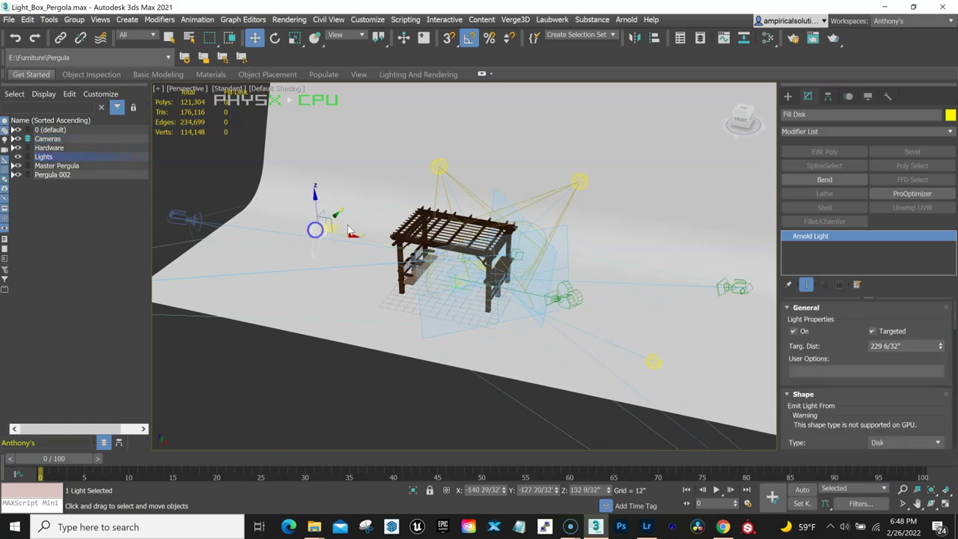
click(656, 360)
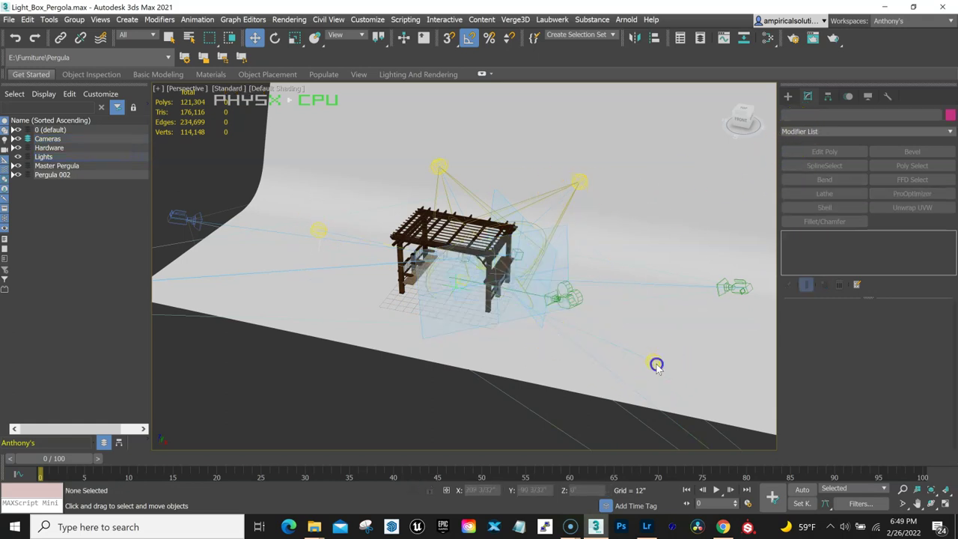
click(655, 360)
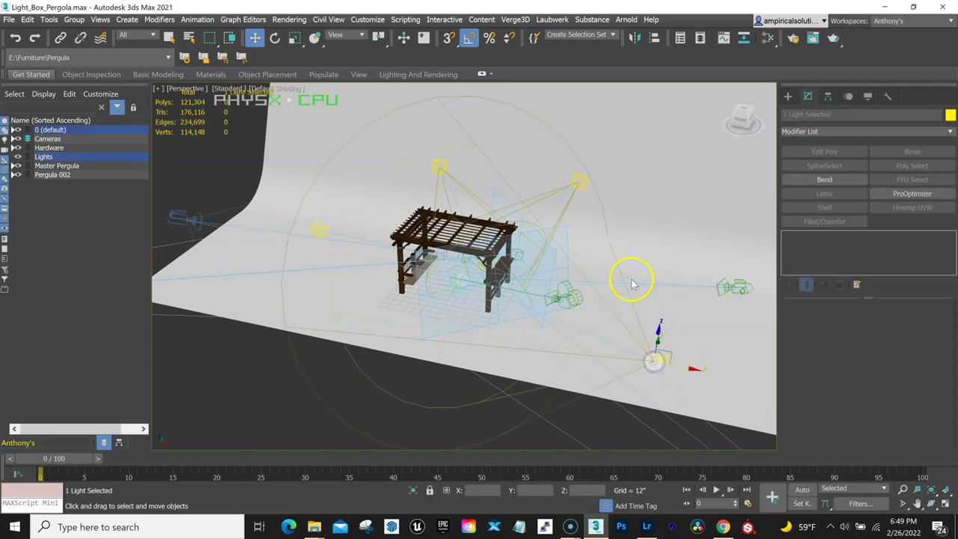
click(591, 185)
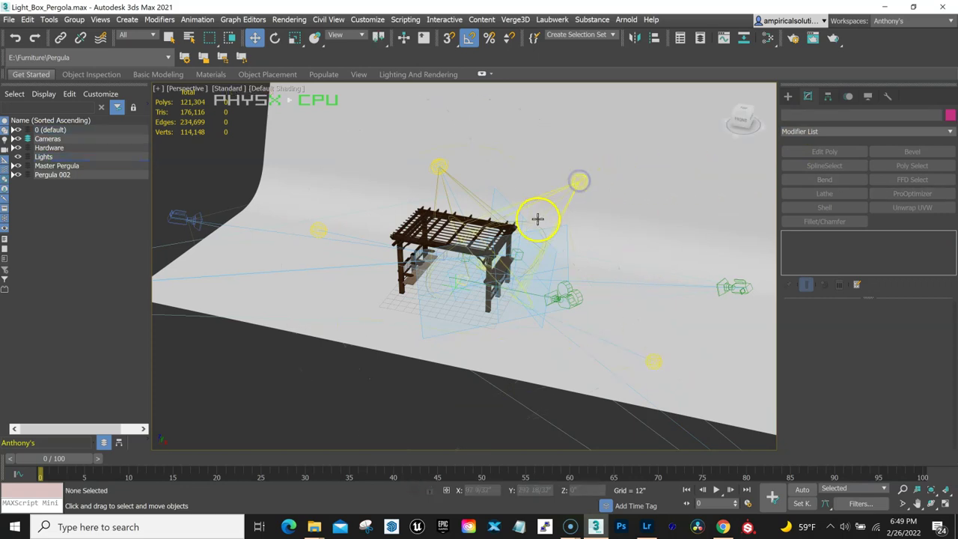
mouse_move(509, 225)
alt+middle_down()
mouse_move(498, 233)
mouse_move(542, 228)
mouse_move(513, 214)
mouse_move(486, 229)
alt+middle_up()
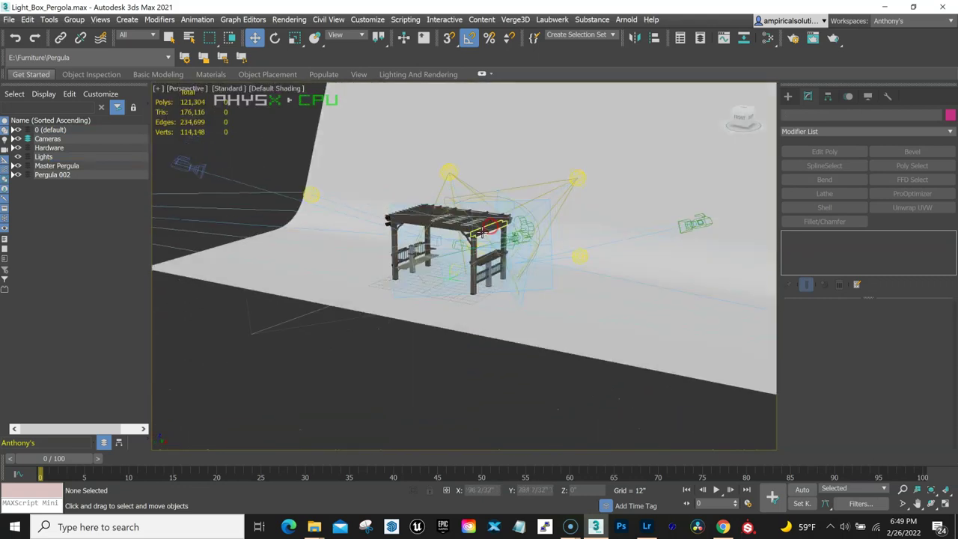
scroll(487, 229, up, 2)
Preview the Camera Chair, Camera Main and Camera Table views in the viewport.
click(188, 92)
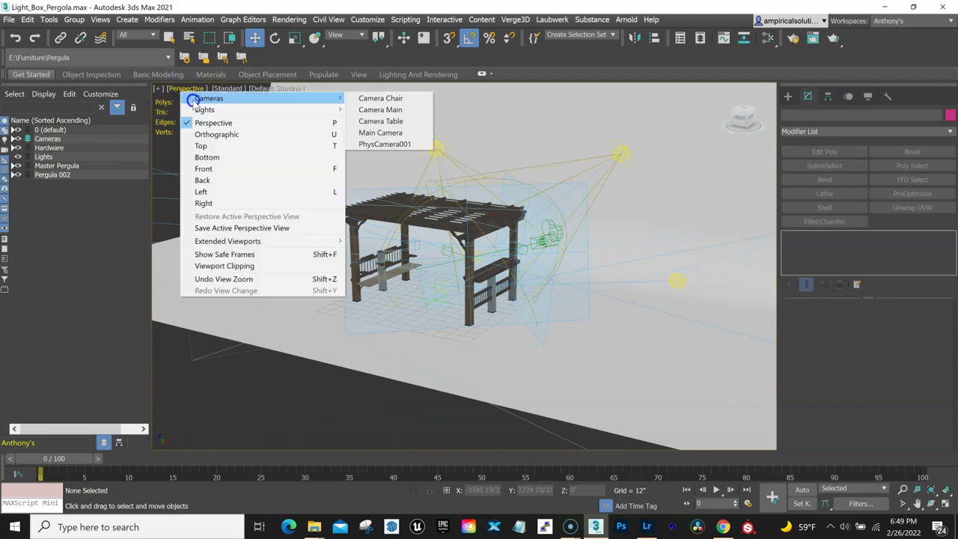
click(361, 99)
middle_click(462, 216)
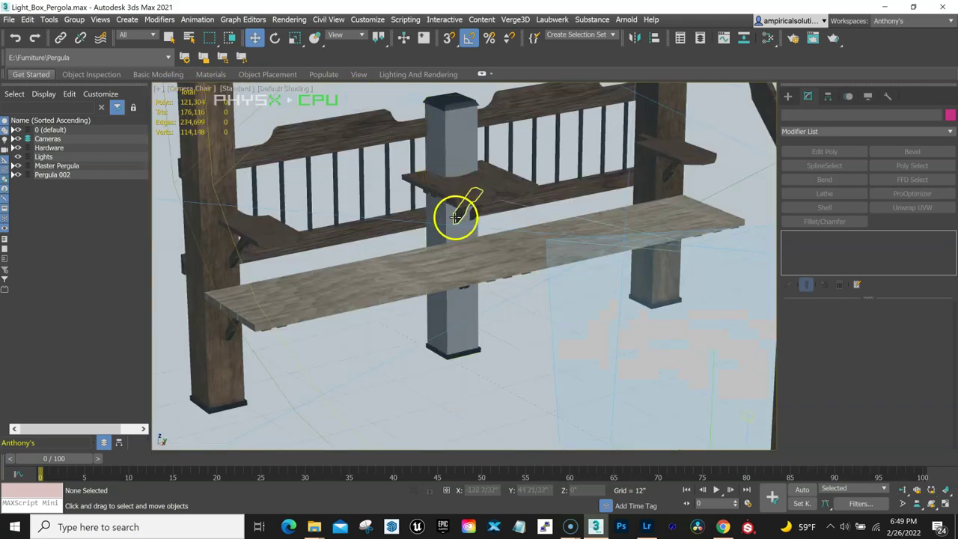
click(172, 88)
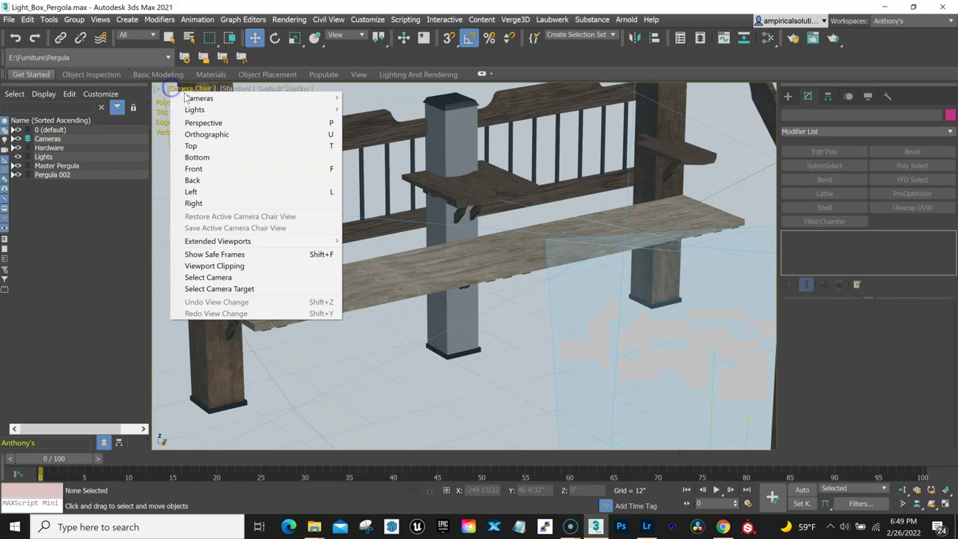
click(387, 108)
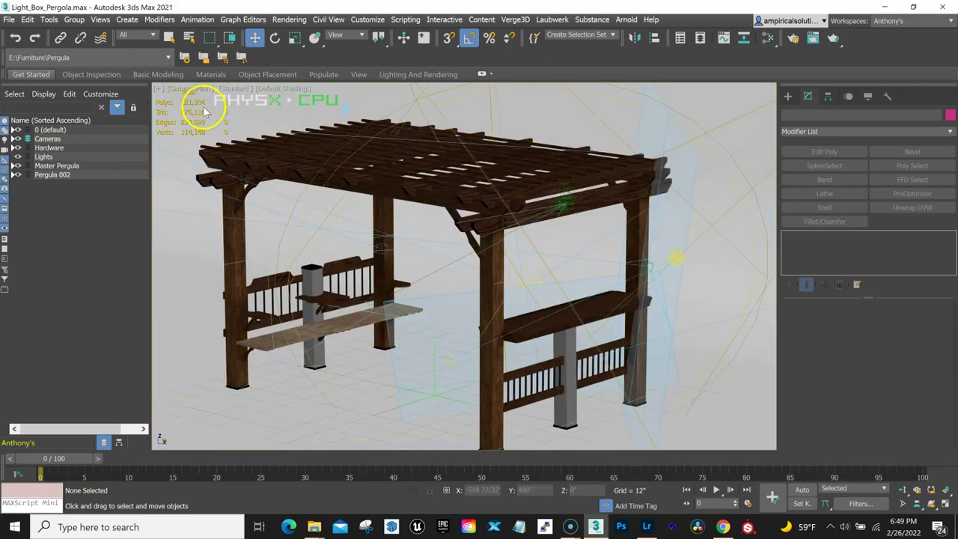
click(182, 89)
mouse_move(208, 98)
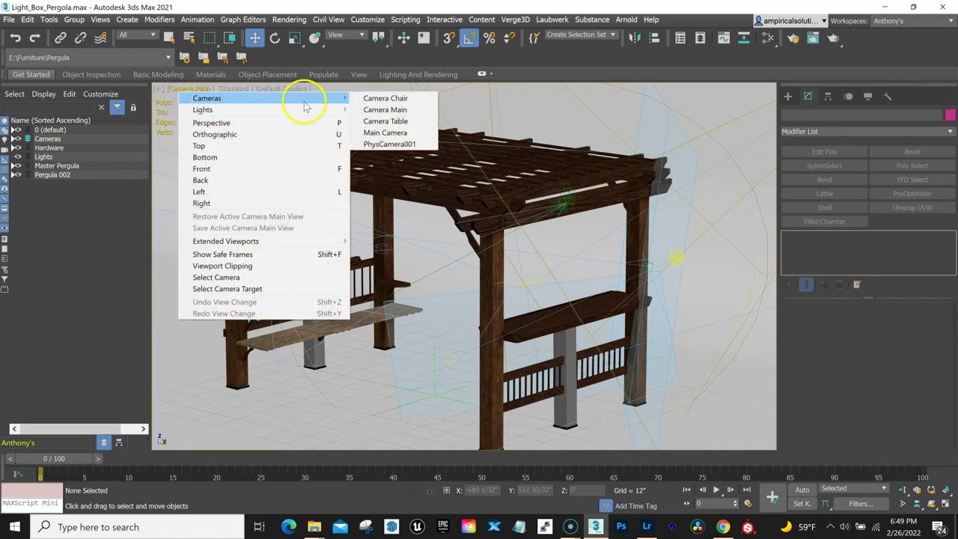
click(380, 122)
middle_drag(438, 239, 509, 250)
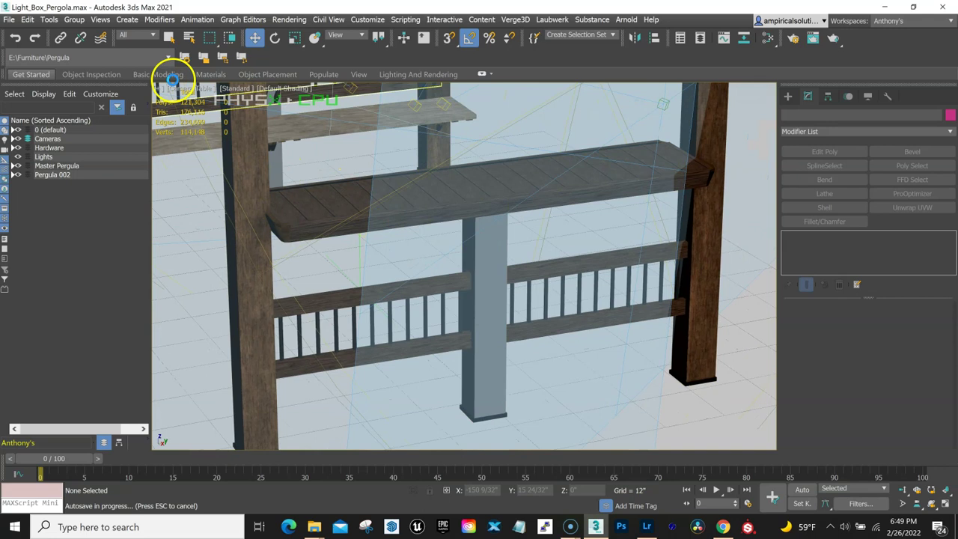
Look through the Main Camera and pan to show more of the pergola.
click(185, 90)
mouse_move(207, 98)
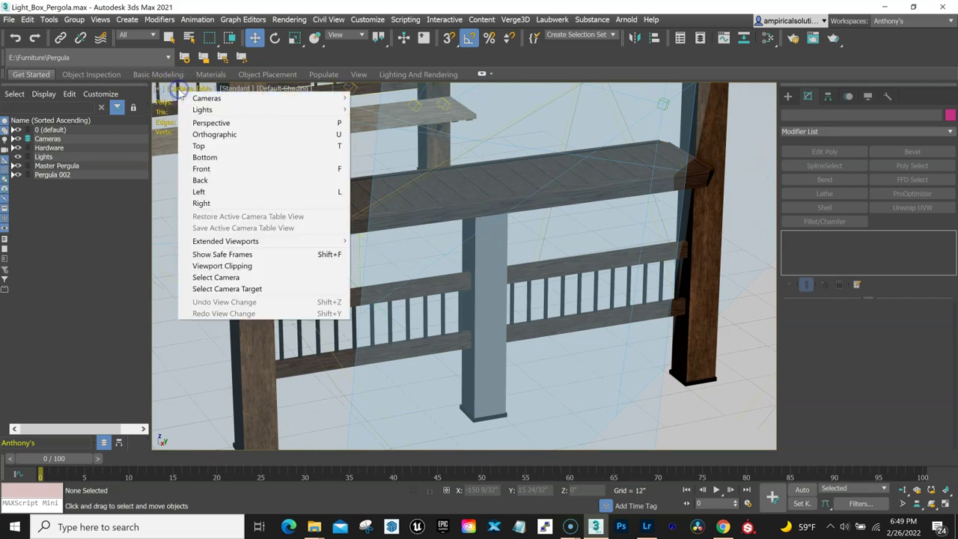
click(378, 133)
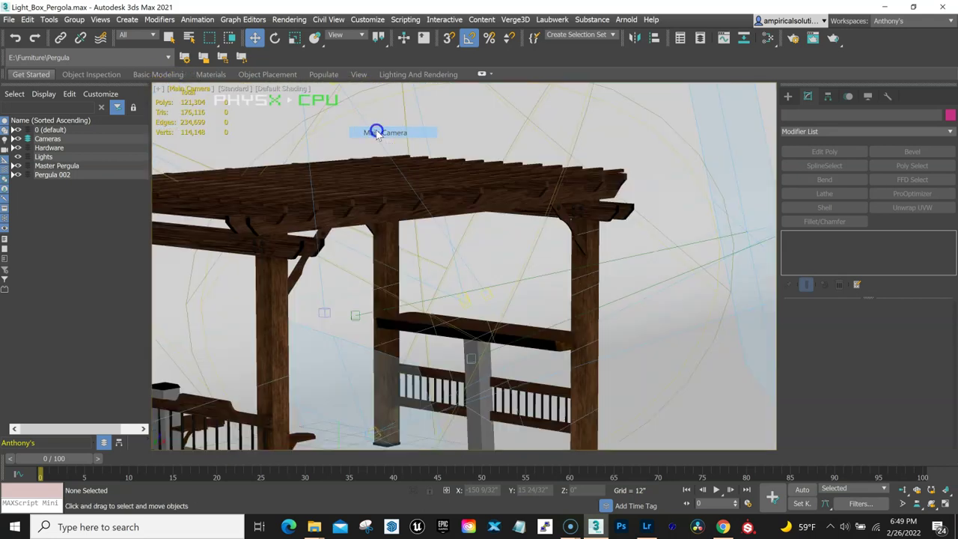
middle_drag(263, 167, 405, 143)
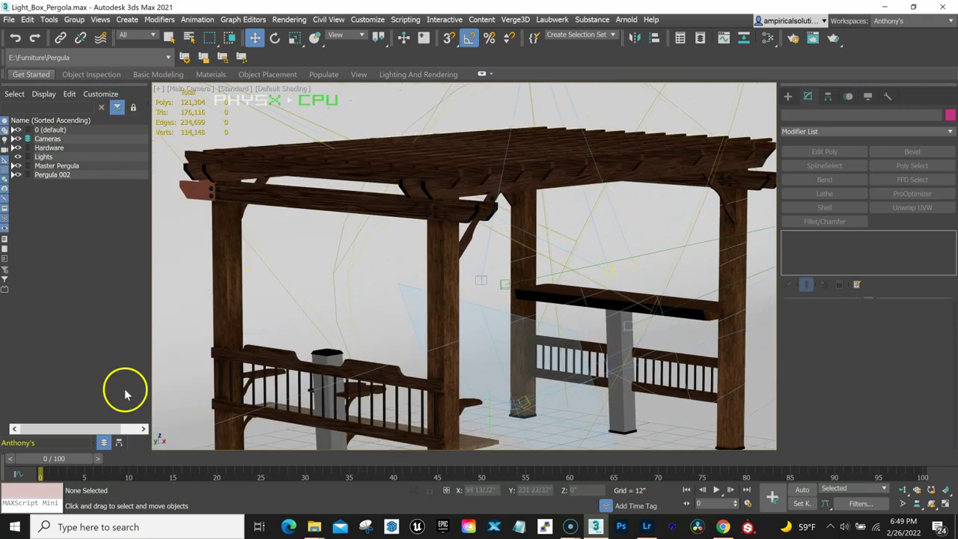